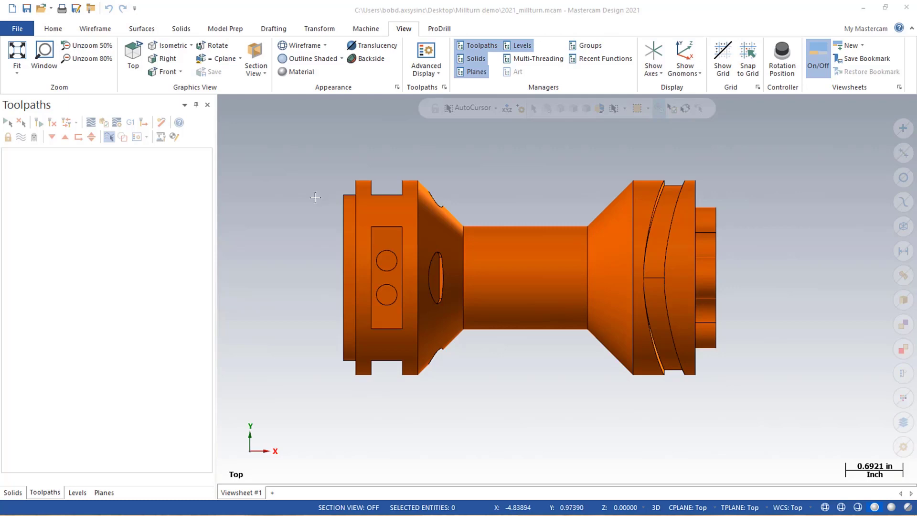
# List the Mill-Turn machine definitions, including Generic Fanuc Mill Turn LTZ, from the Machine tab
pyautogui.click(374, 29)
pyautogui.click(69, 71)
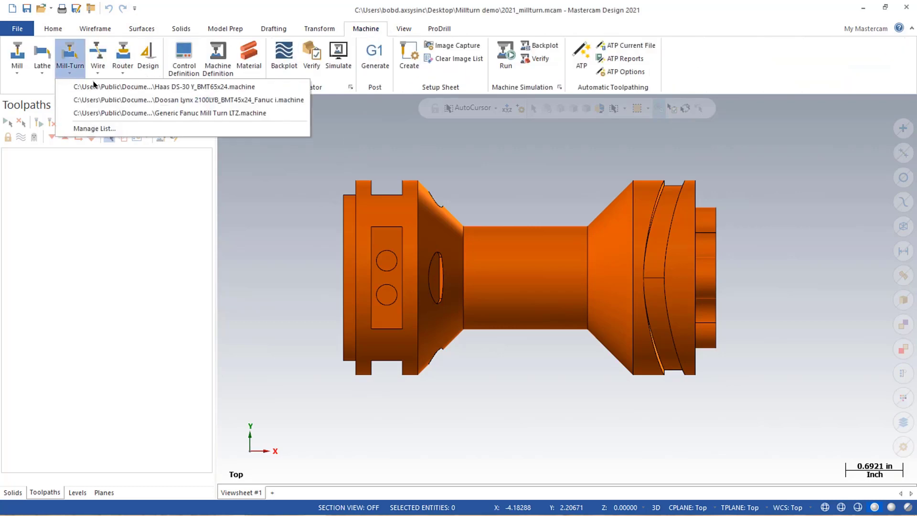
# Select the Generic Fanuc Mill Turn LTZ machine and return to the Mill-Turn machine group properties
pyautogui.click(163, 113)
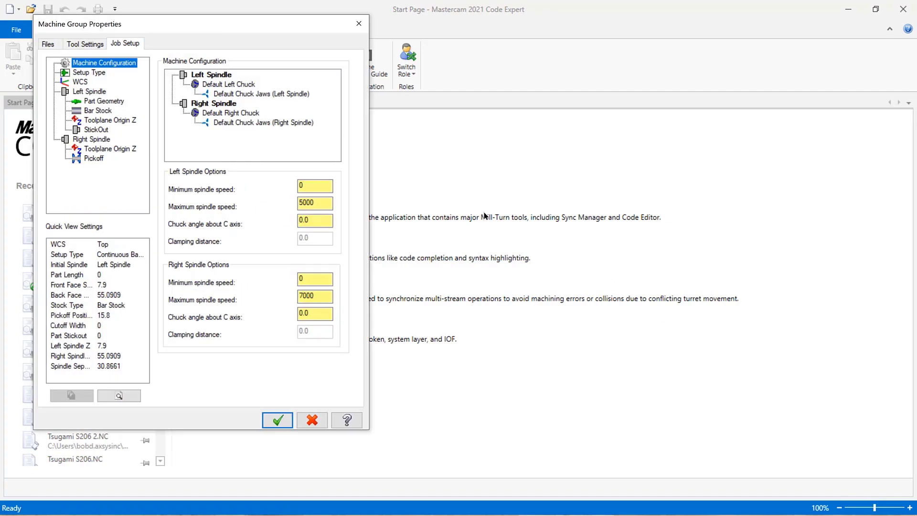
pyautogui.click(843, 14)
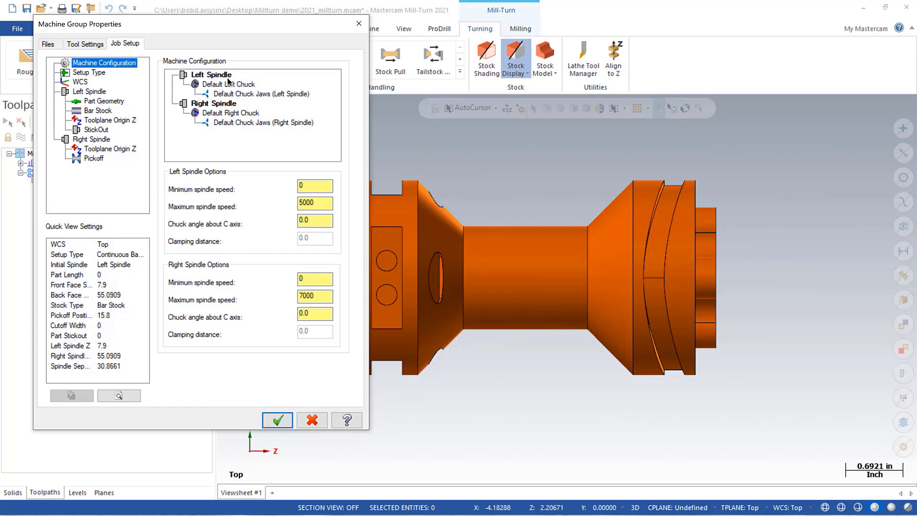
# Inspect the left spindle's default chuck and jaw entries without changing them
pyautogui.click(242, 85)
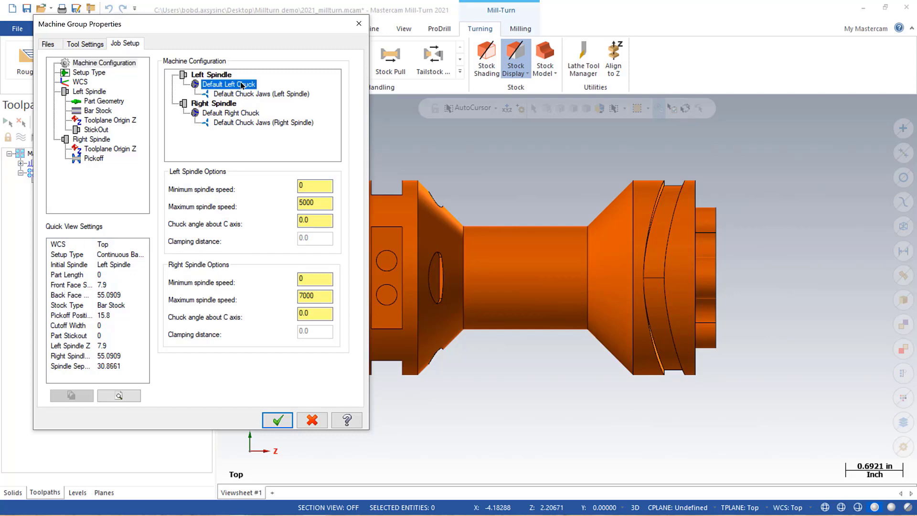
pyautogui.click(242, 94)
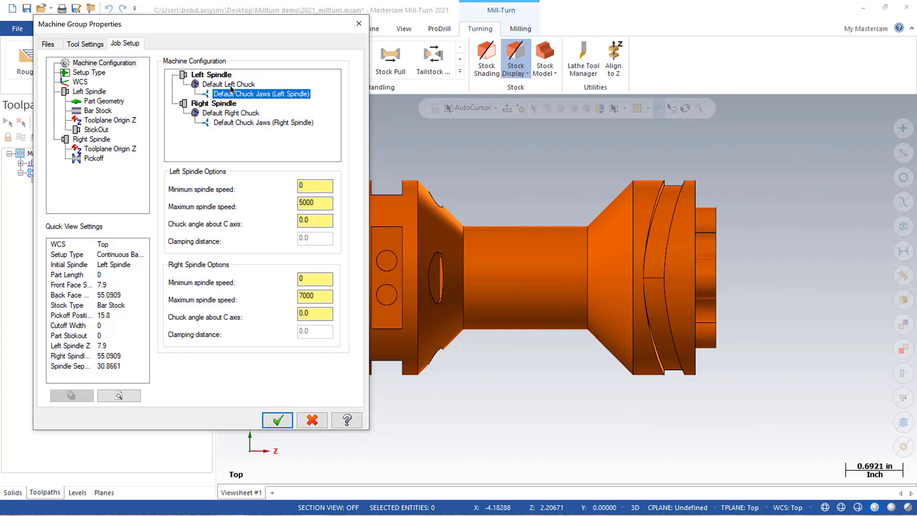
pyautogui.rightClick(231, 88)
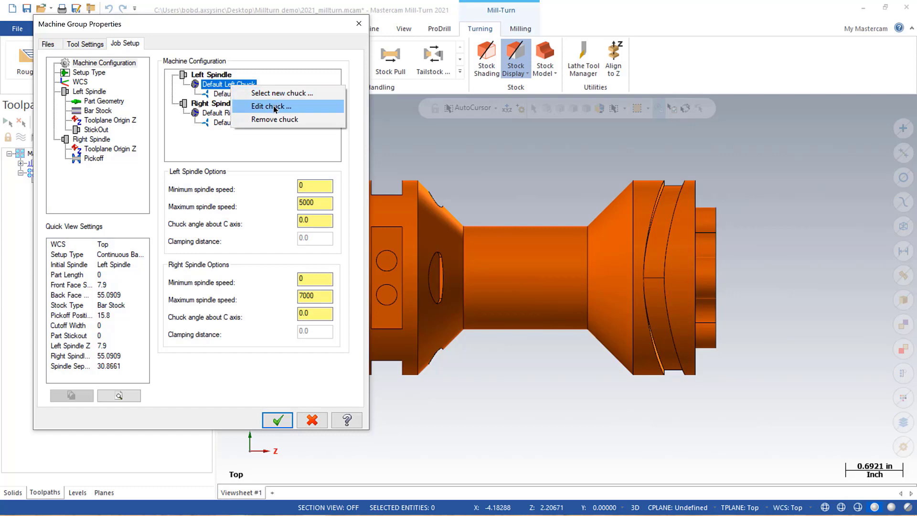
pyautogui.click(234, 143)
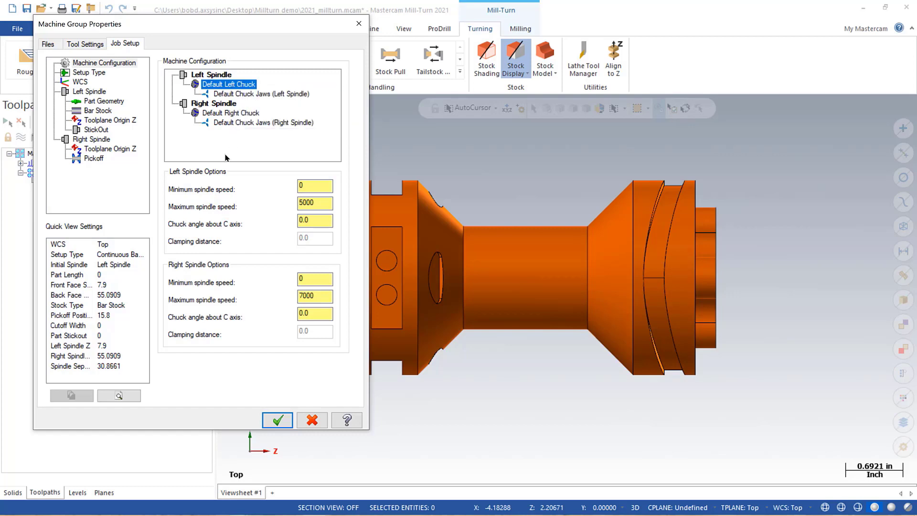
# Check the left spindle speeds, maximum 5000, then move to the Setup Type settings
pyautogui.click(322, 186)
pyautogui.moveTo(333, 203); pyautogui.dragTo(275, 204)
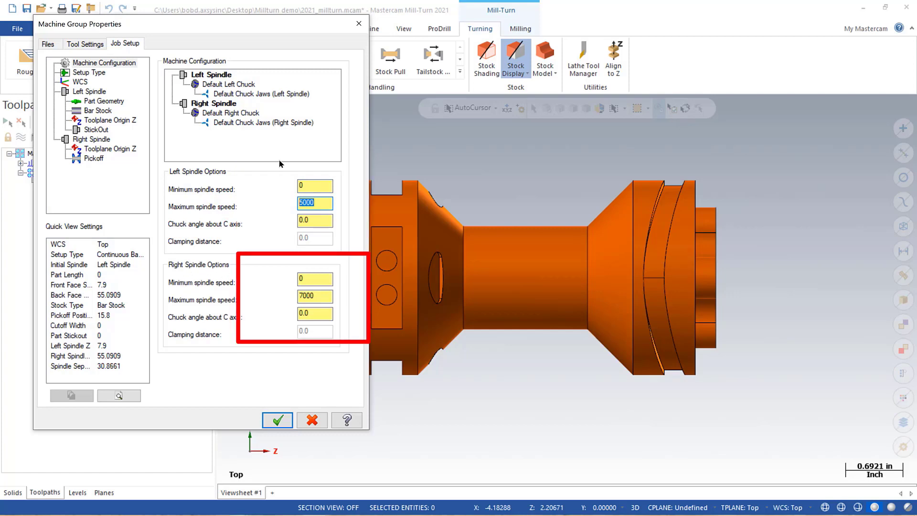
pyautogui.click(82, 73)
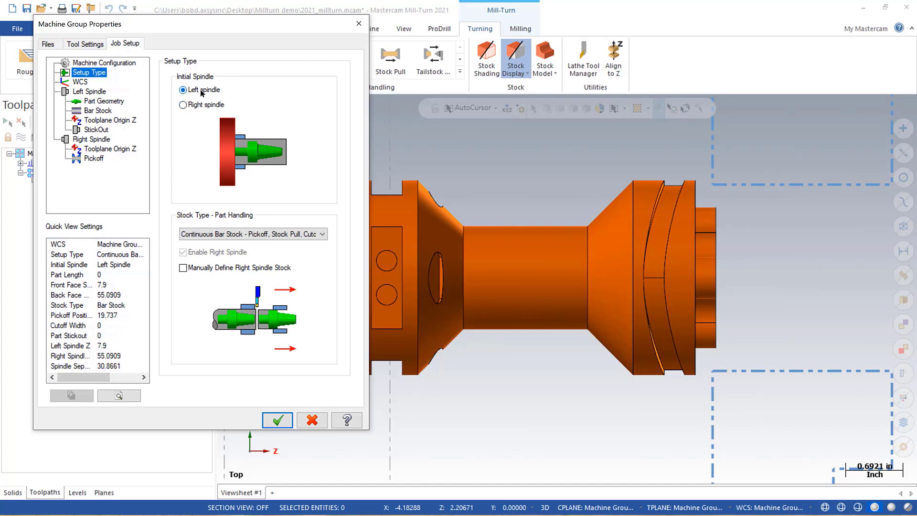
# Keep stock type Continuous Bar Stock - Pickoff, Stock Pull, Cutoff and view the Top WCS settings
pyautogui.click(323, 234)
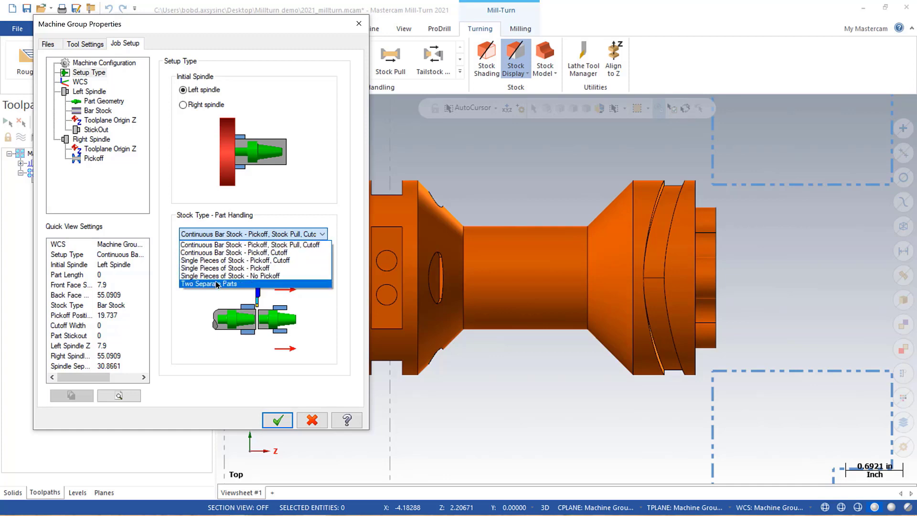
pyautogui.click(257, 245)
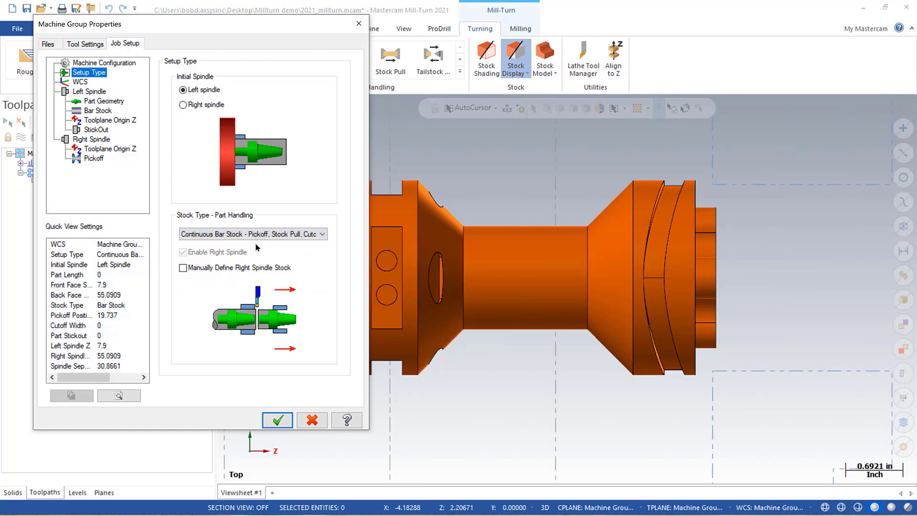
pyautogui.click(80, 83)
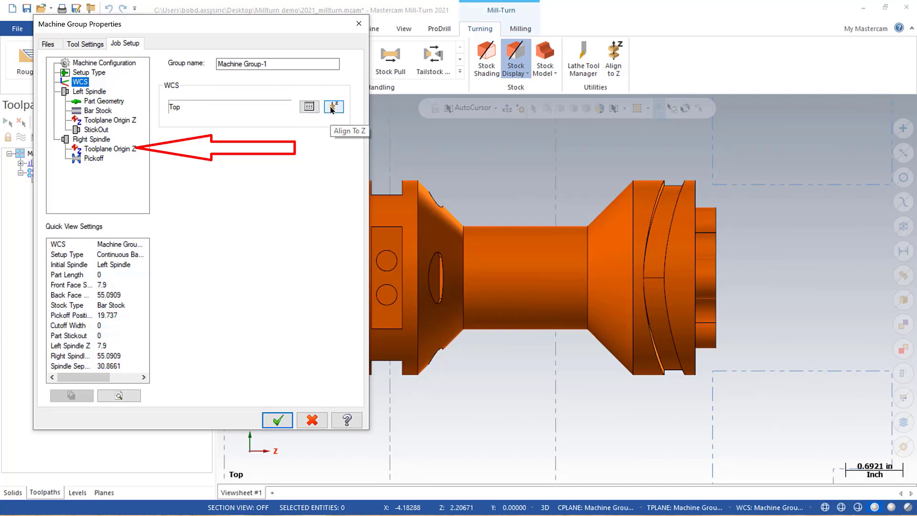
# Select the orange solid as left spindle part geometry, giving a 4.5 part length
pyautogui.click(262, 65)
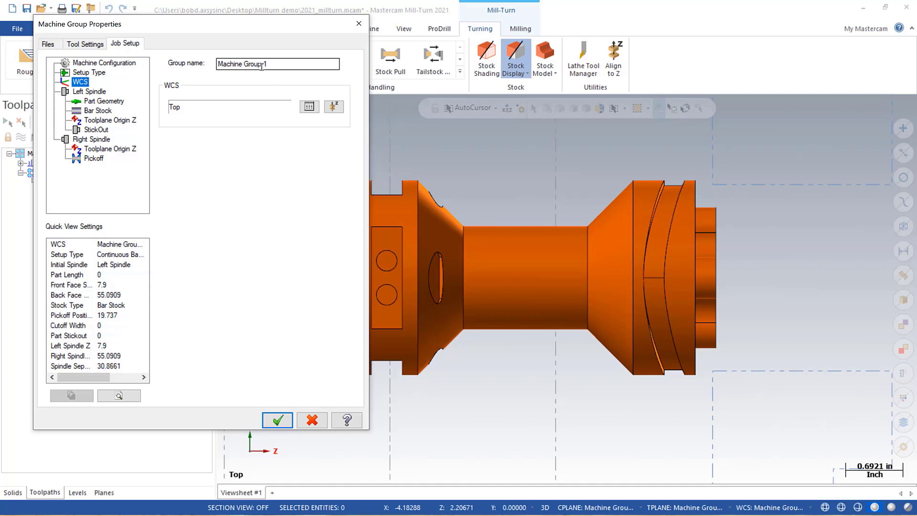
pyautogui.click(88, 99)
pyautogui.click(193, 78)
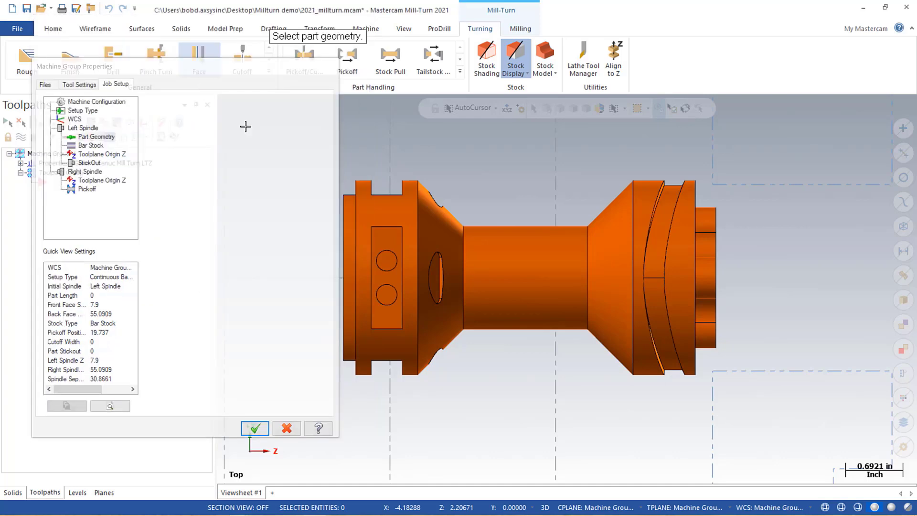
pyautogui.click(502, 195)
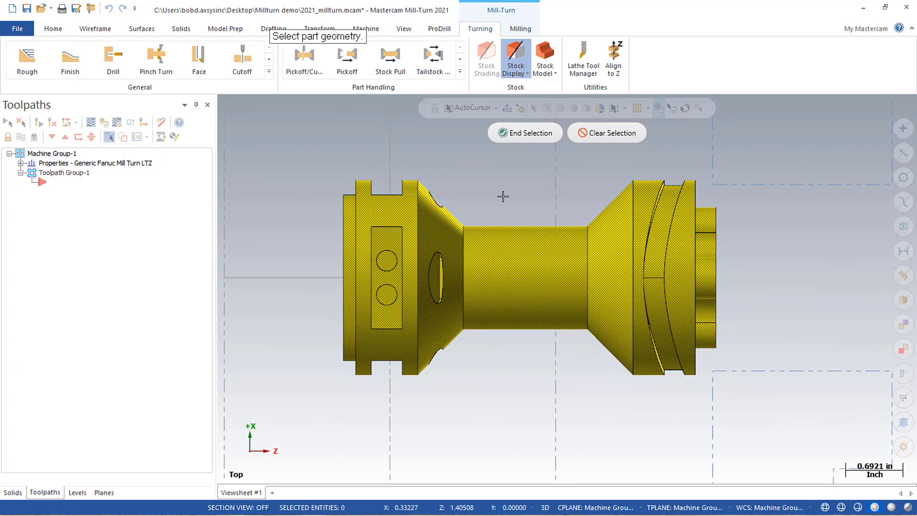
pyautogui.click(523, 135)
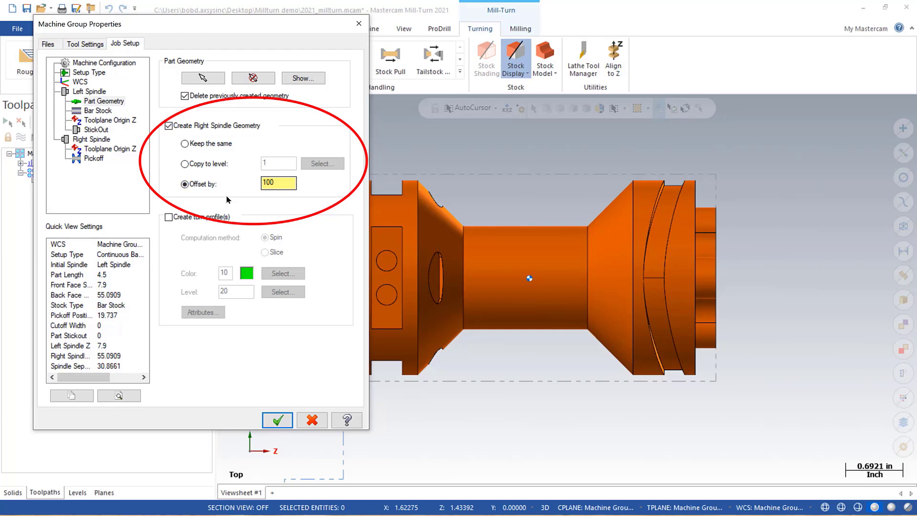
# Enable turn profiles on level 20, drawn in blue colour 9 with a chosen line width
pyautogui.click(169, 217)
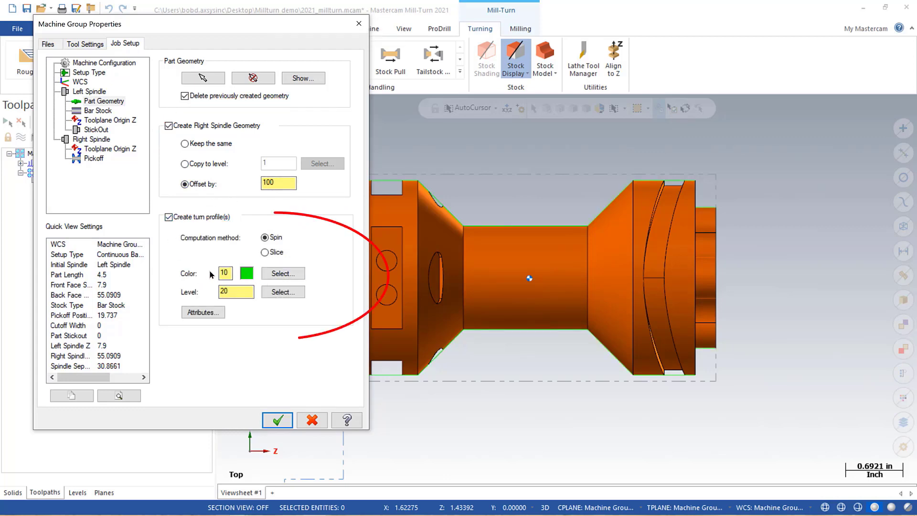
pyautogui.click(236, 293)
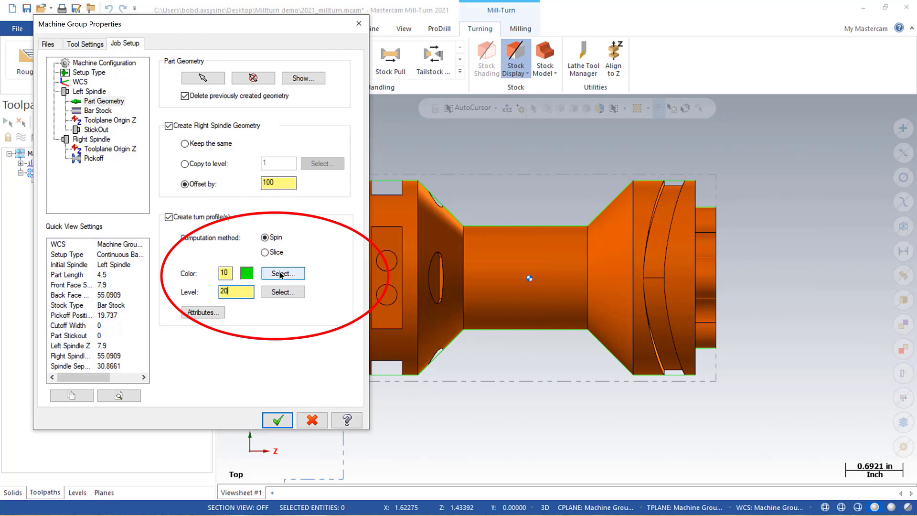
pyautogui.click(204, 312)
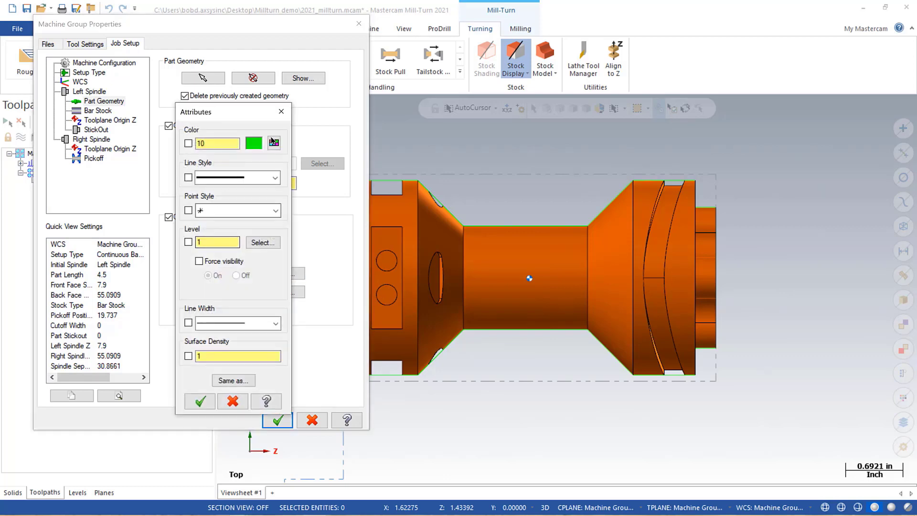
pyautogui.click(275, 141)
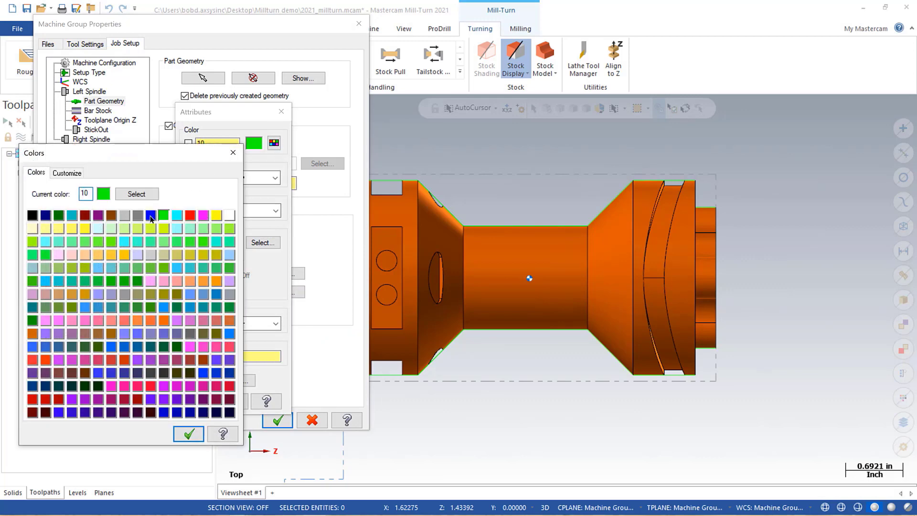
pyautogui.click(151, 216)
pyautogui.click(189, 432)
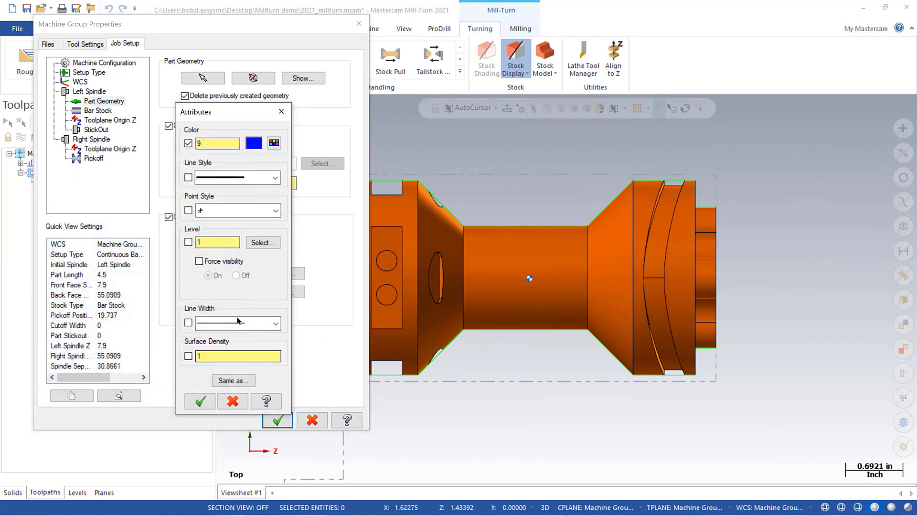
pyautogui.click(237, 321)
pyautogui.click(242, 350)
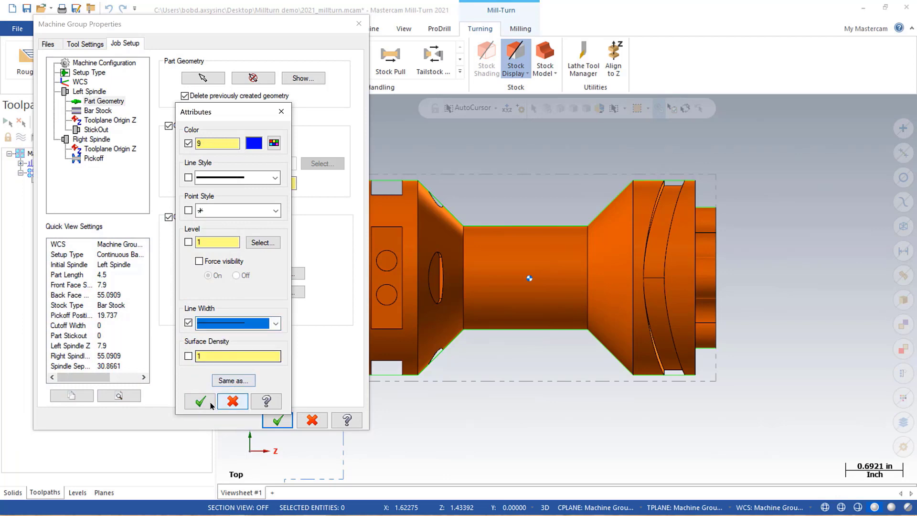
pyautogui.click(199, 401)
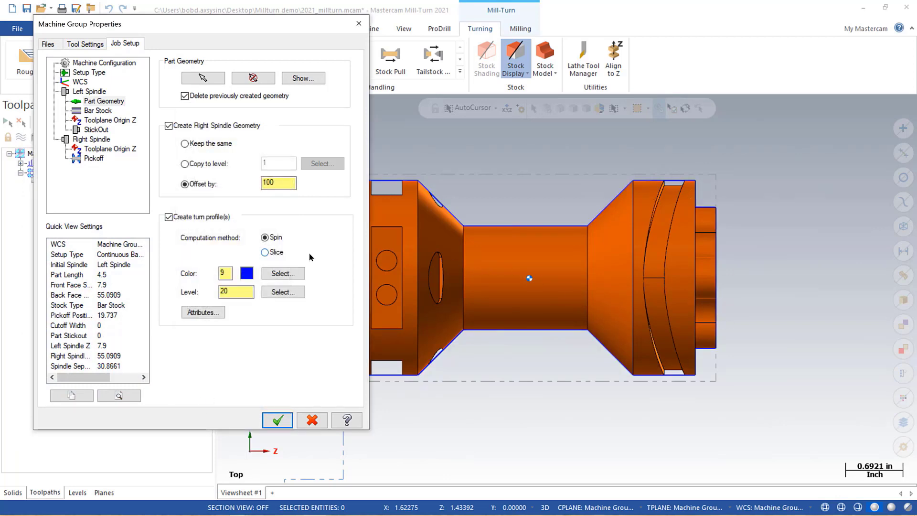
# Give the 2.5-diameter bar stock 0.01 extra face stock
pyautogui.click(88, 110)
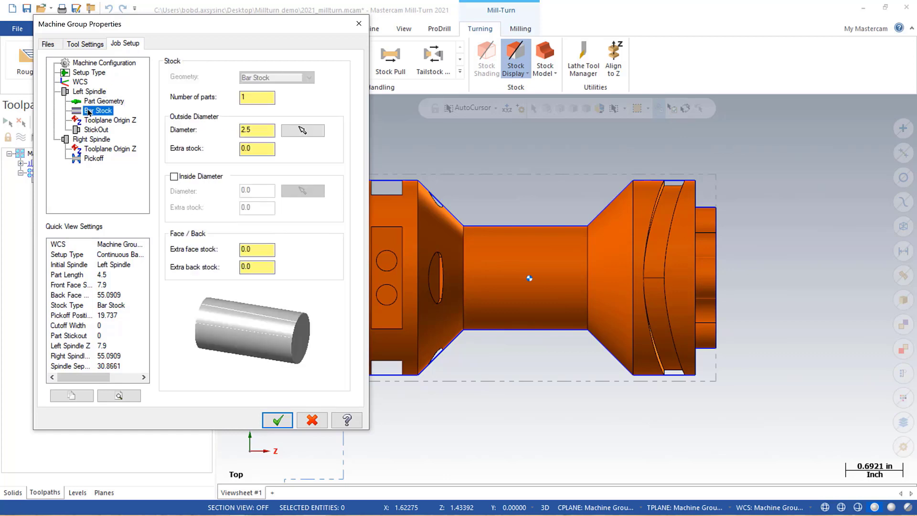
pyautogui.doubleClick(262, 131)
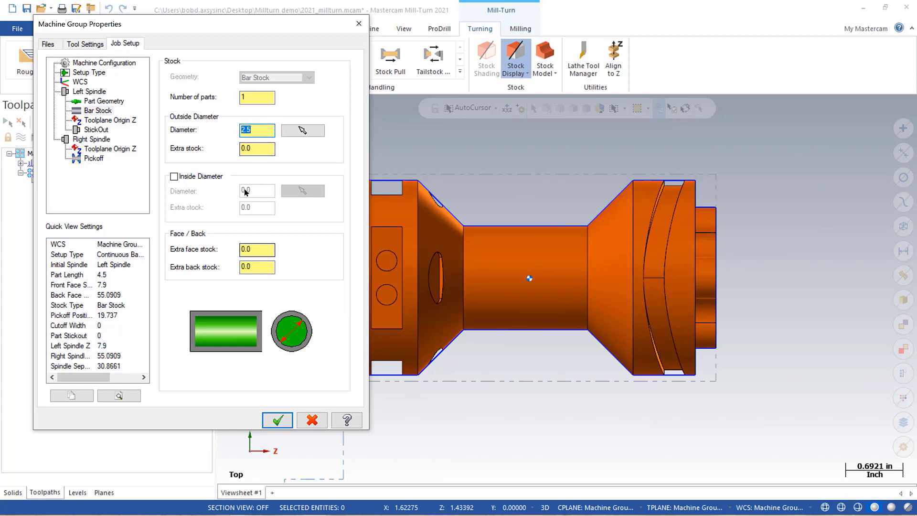
pyautogui.click(269, 97)
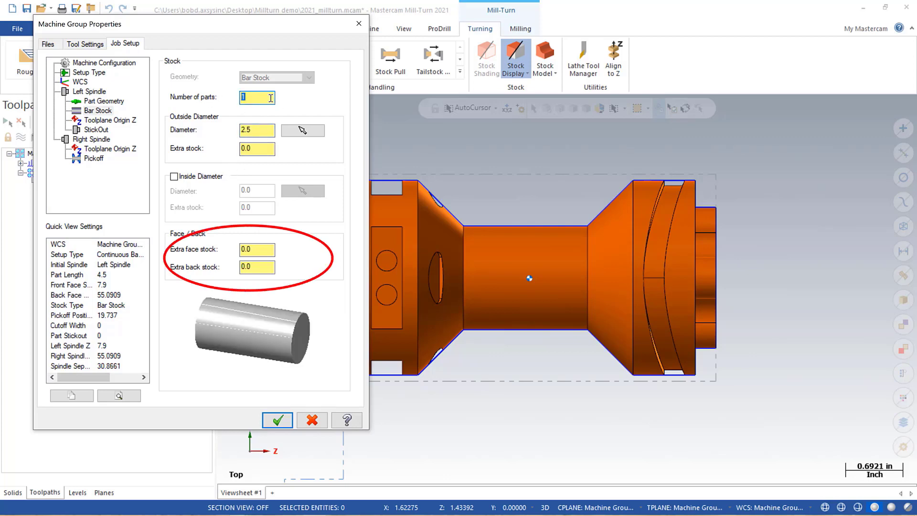
pyautogui.click(266, 246)
pyautogui.write('1')
pyautogui.hotkey('ctrl', 'a')
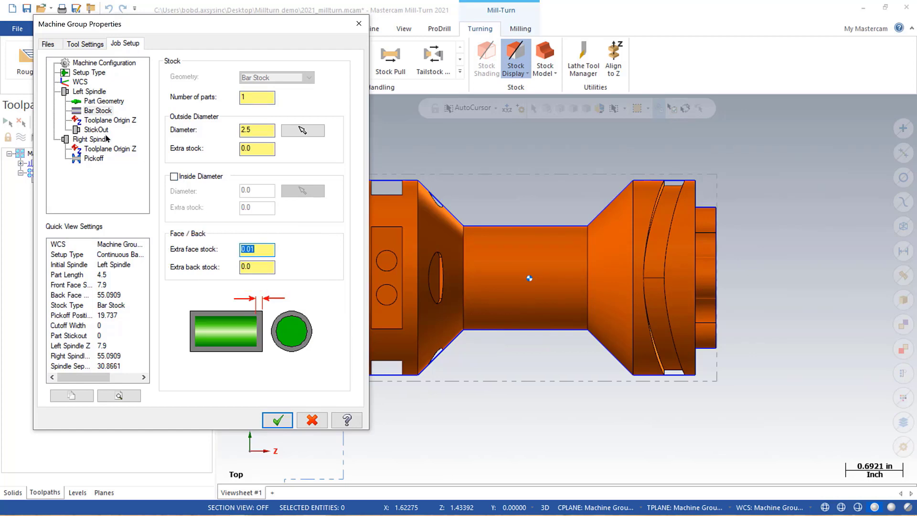
pyautogui.click(104, 121)
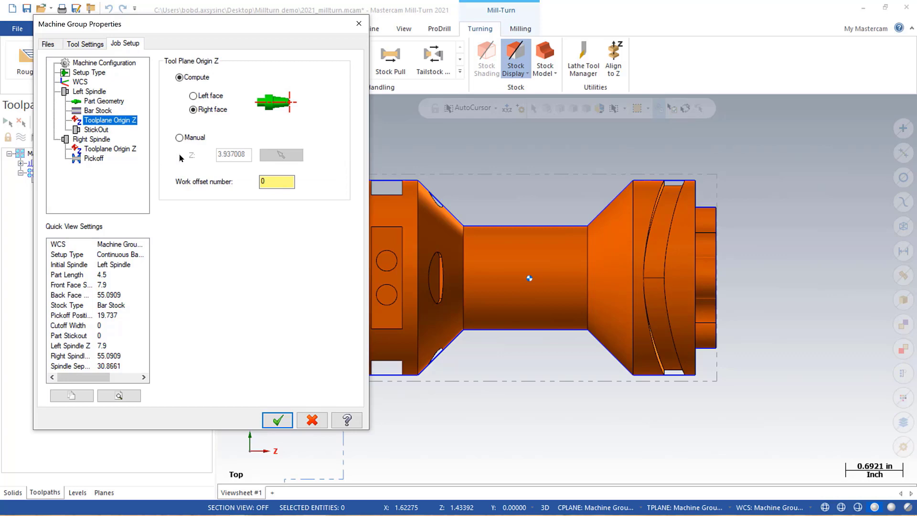
# Pick the jaw reference point so stickout reads 6.101 from chuck face and 3.975 from jaws
pyautogui.click(98, 130)
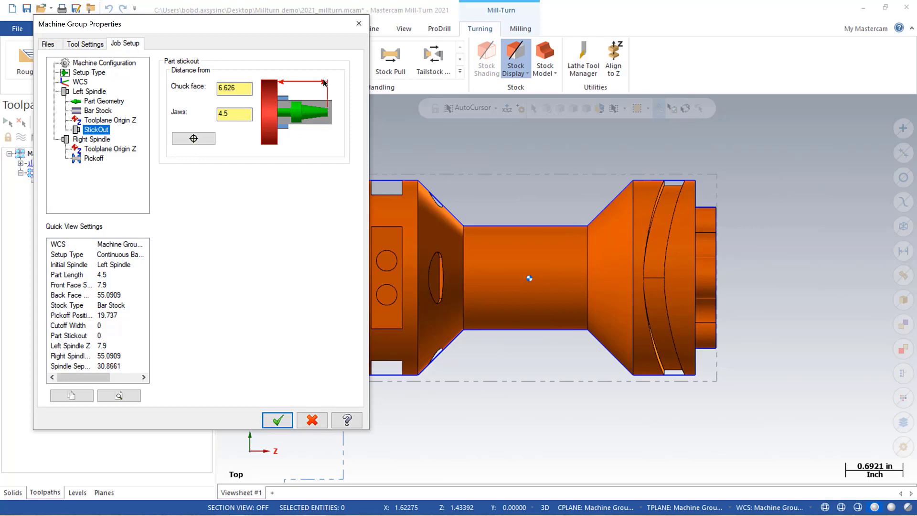
pyautogui.click(194, 138)
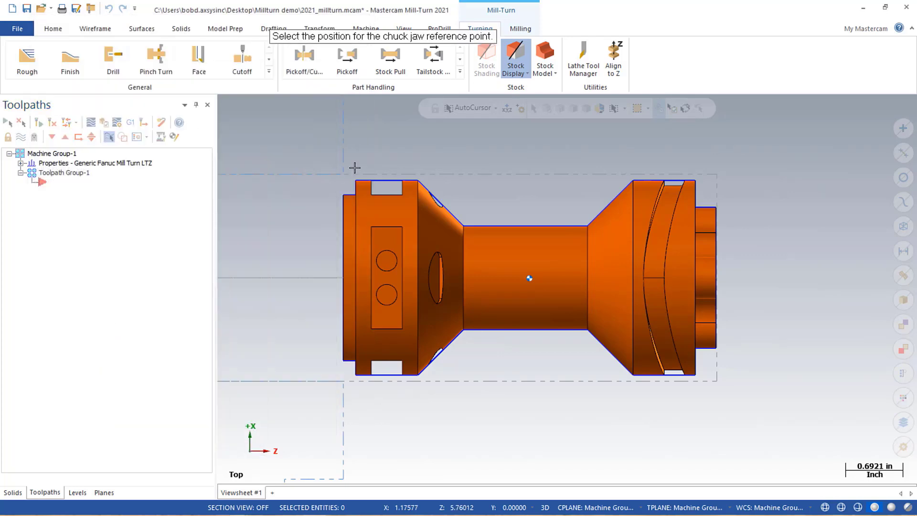
pyautogui.click(381, 178)
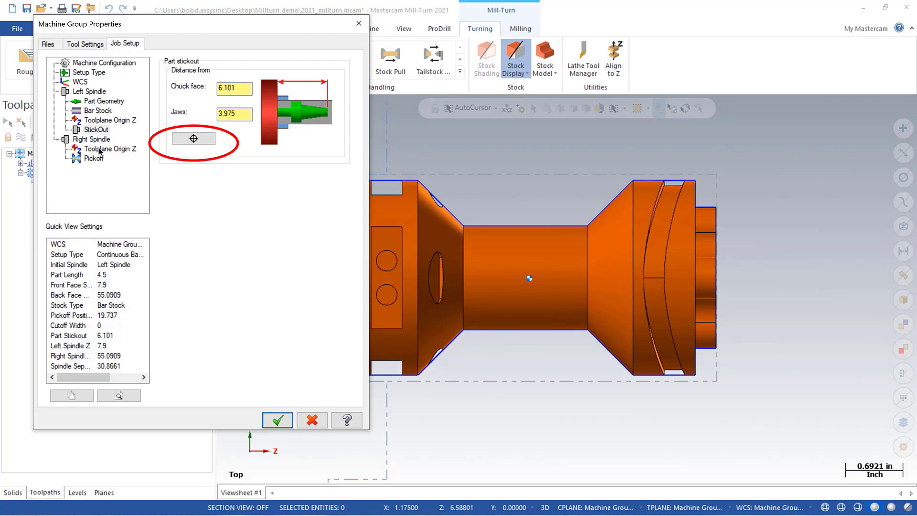
pyautogui.click(93, 159)
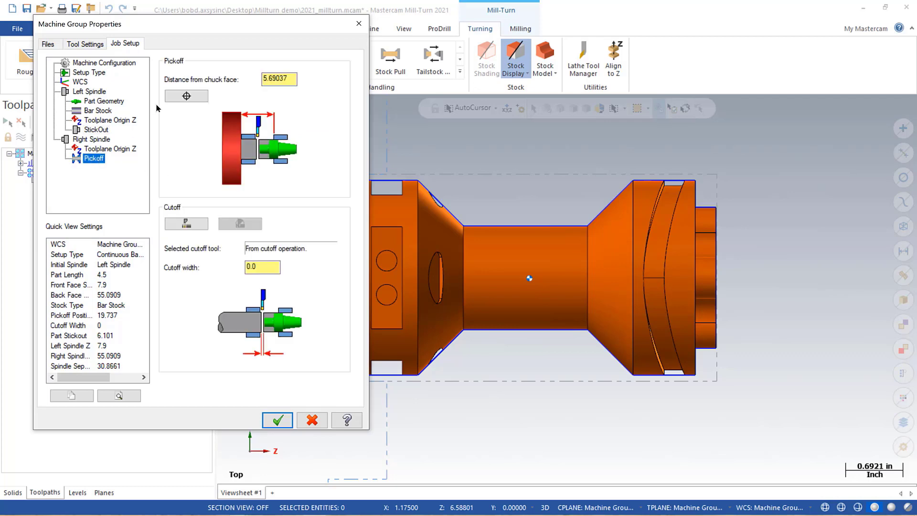
# Set pickoff at the part's shoulder corner (5.101) and cutoff width 0.125, then apply
pyautogui.click(195, 99)
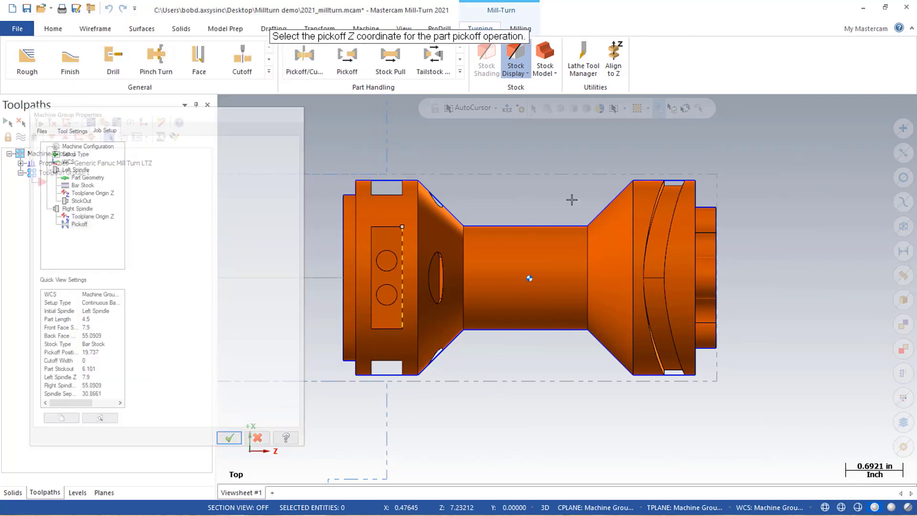
pyautogui.click(633, 181)
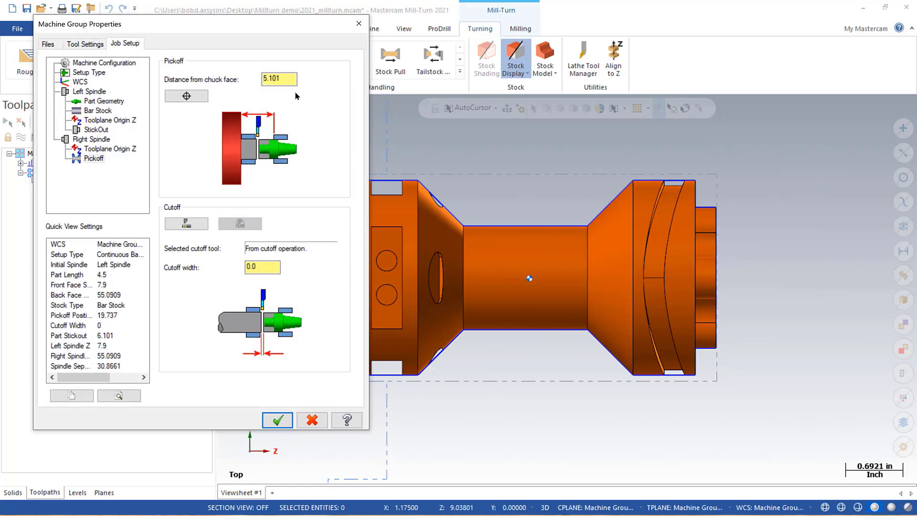
pyautogui.click(264, 273)
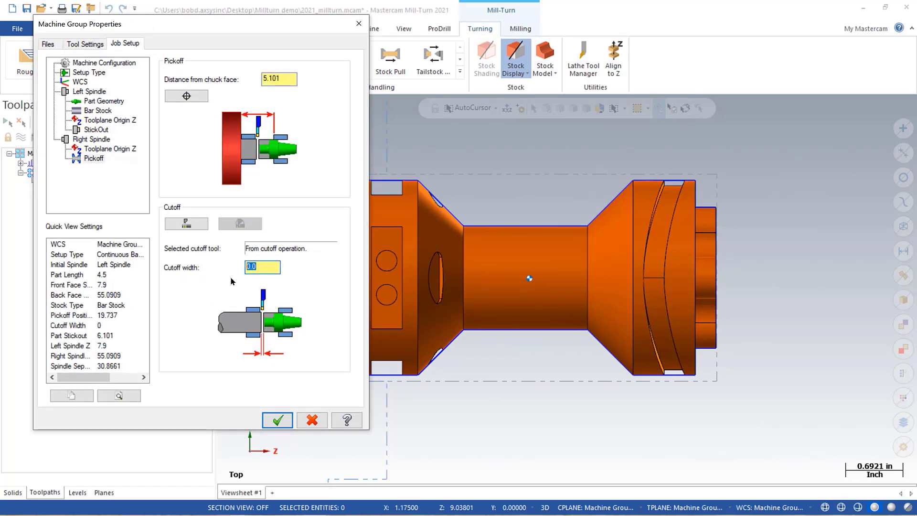
pyautogui.write('.125')
pyautogui.press('Return')
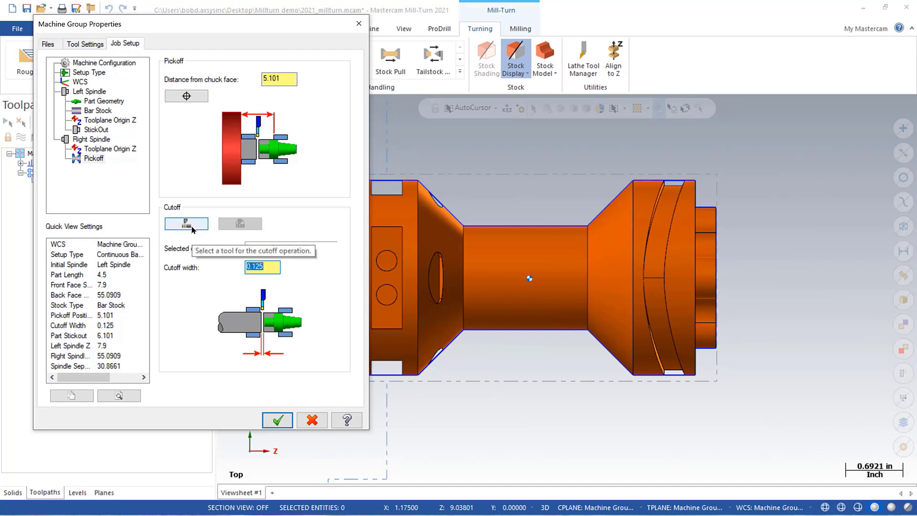
pyautogui.click(277, 420)
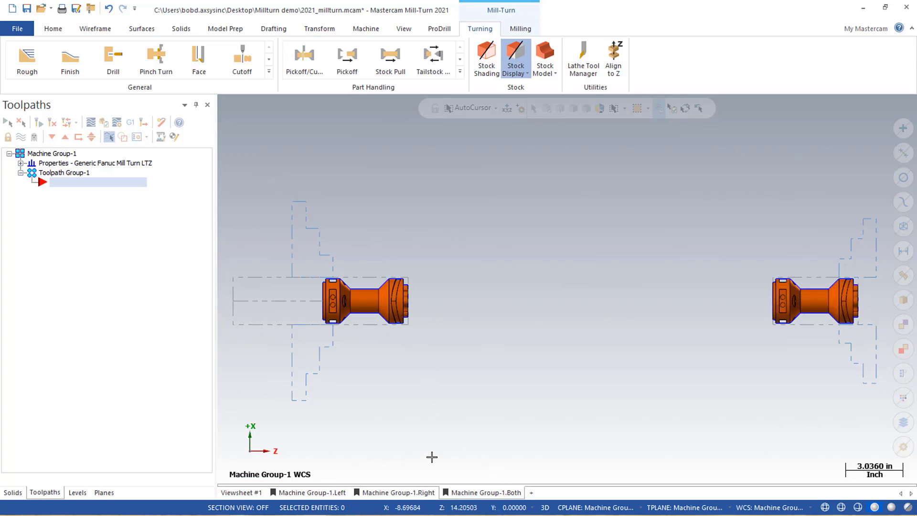
pyautogui.click(310, 494)
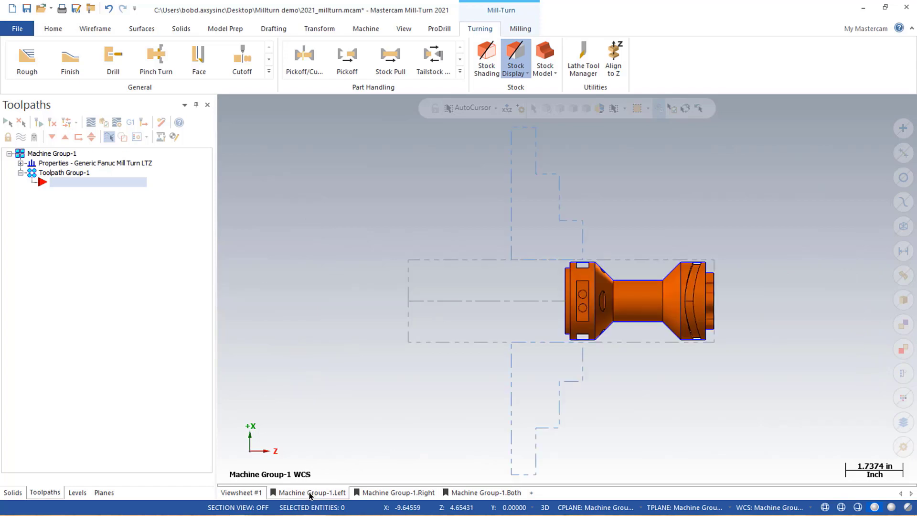
pyautogui.click(382, 493)
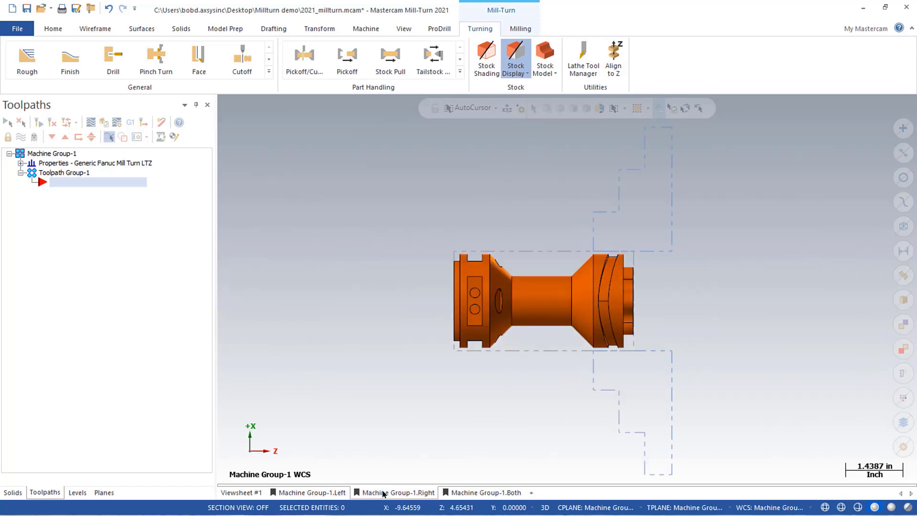
pyautogui.click(475, 493)
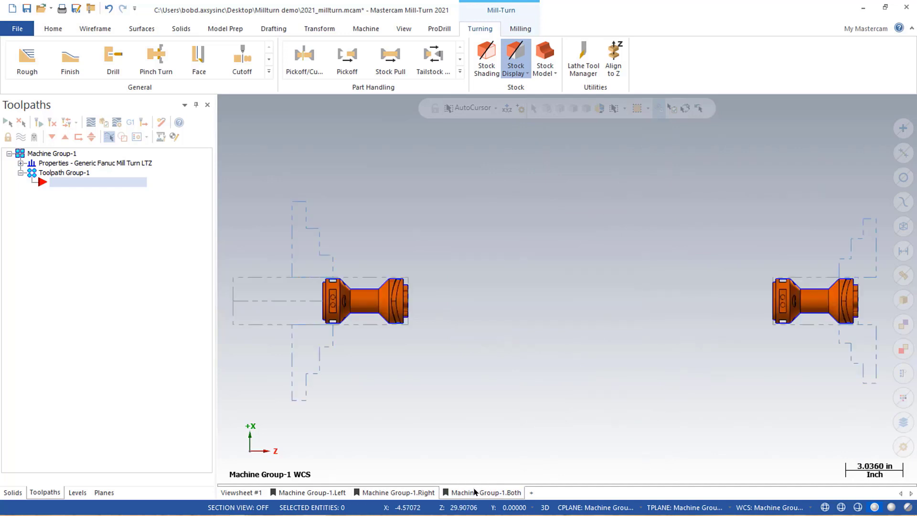
pyautogui.click(409, 494)
pyautogui.click(327, 492)
pyautogui.scroll(2, 715, 295)
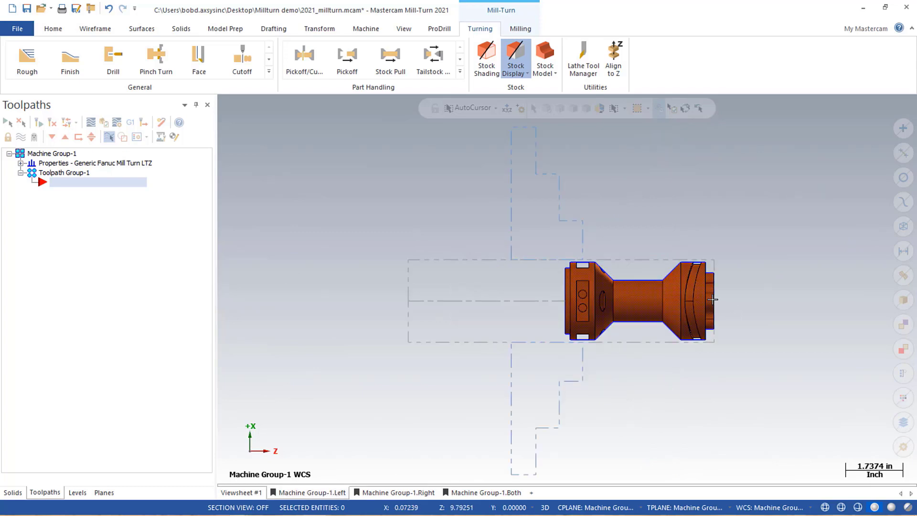
pyautogui.scroll(3, 715, 295)
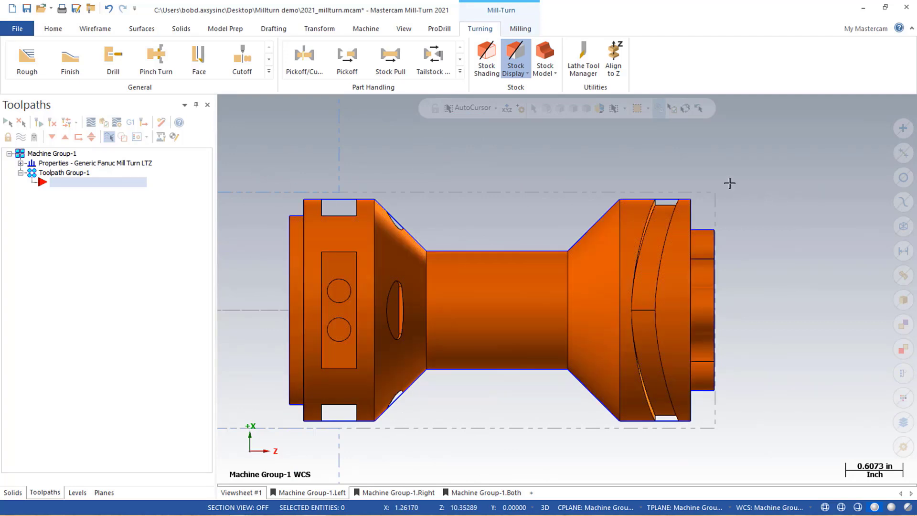
# Create a Lathe Face toolpath with T0202 OD ROUGH LEFT at 90° B angle and rough stepover on
pyautogui.click(205, 57)
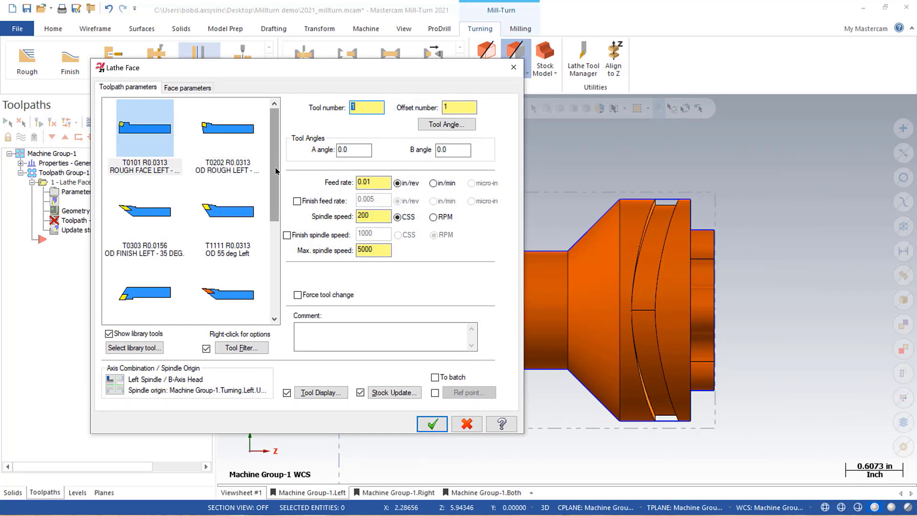
pyautogui.moveTo(274, 173); pyautogui.dragTo(282, 141)
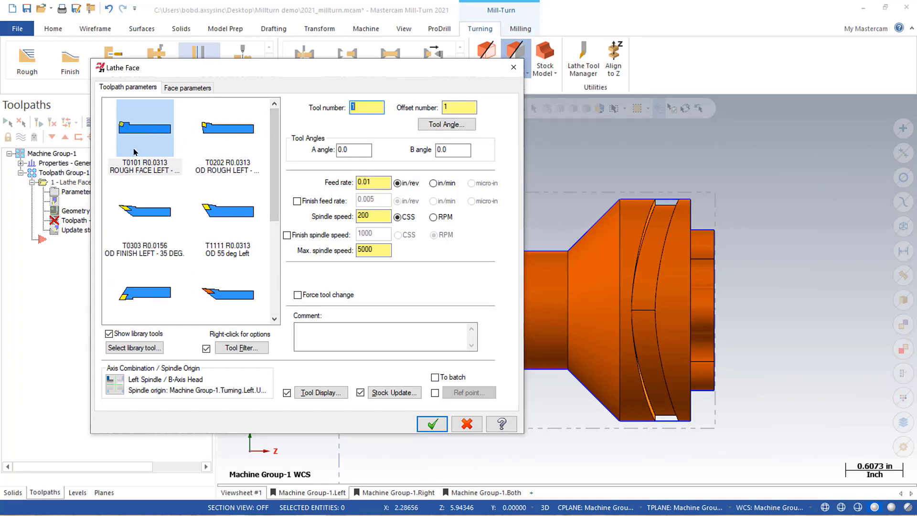
pyautogui.click(227, 129)
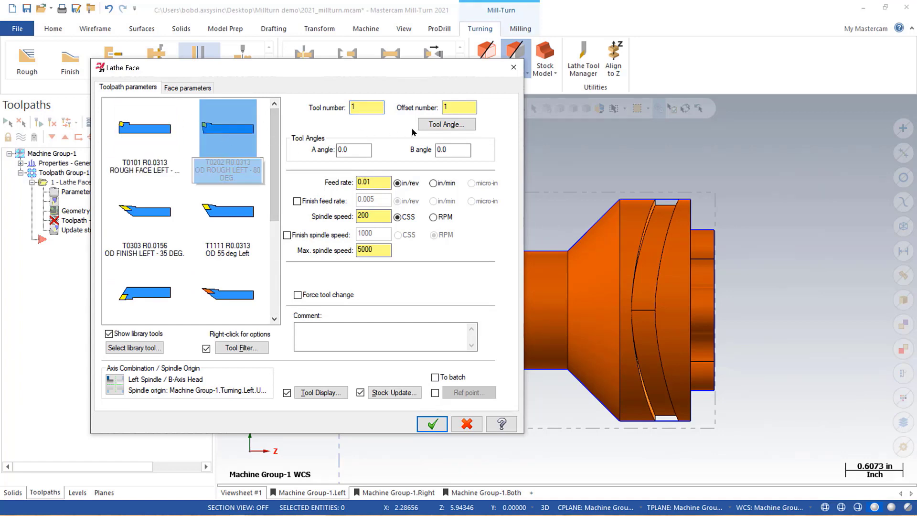
pyautogui.click(445, 125)
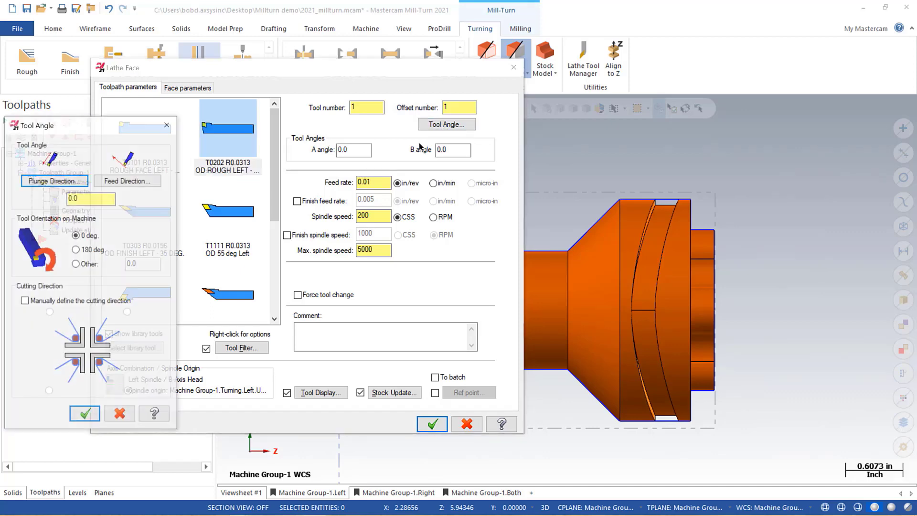
pyautogui.doubleClick(89, 201)
pyautogui.write('90')
pyautogui.press('Return')
pyautogui.click(84, 417)
pyautogui.click(185, 88)
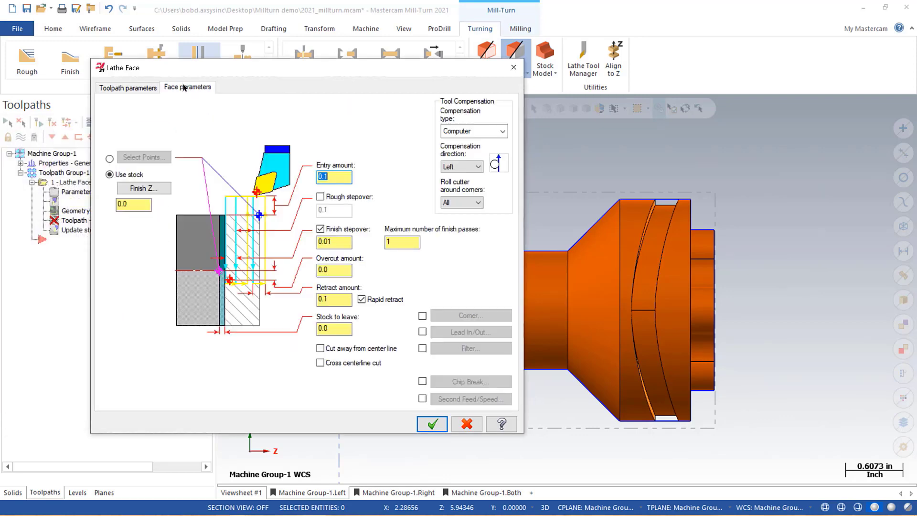
pyautogui.click(320, 196)
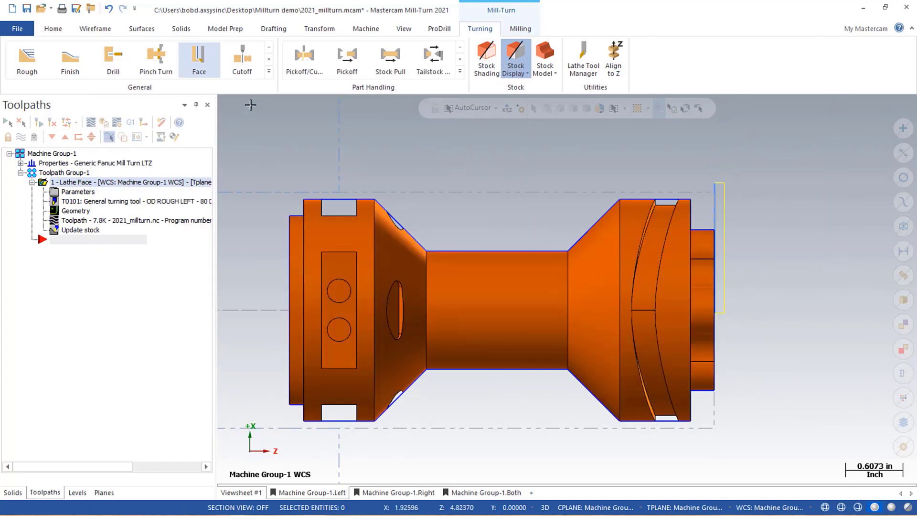
# Add a Lathe Dynamic Rough toolpath and hide the solid on level 1
pyautogui.click(269, 71)
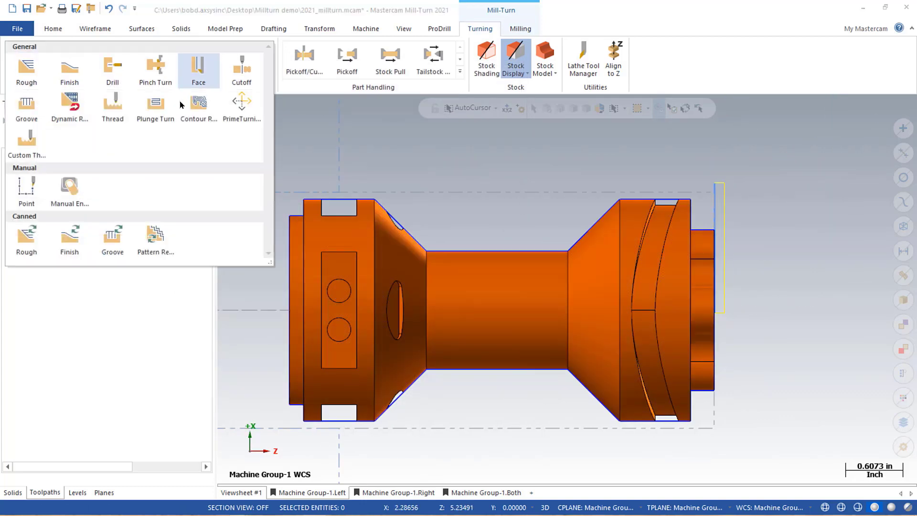
pyautogui.click(71, 109)
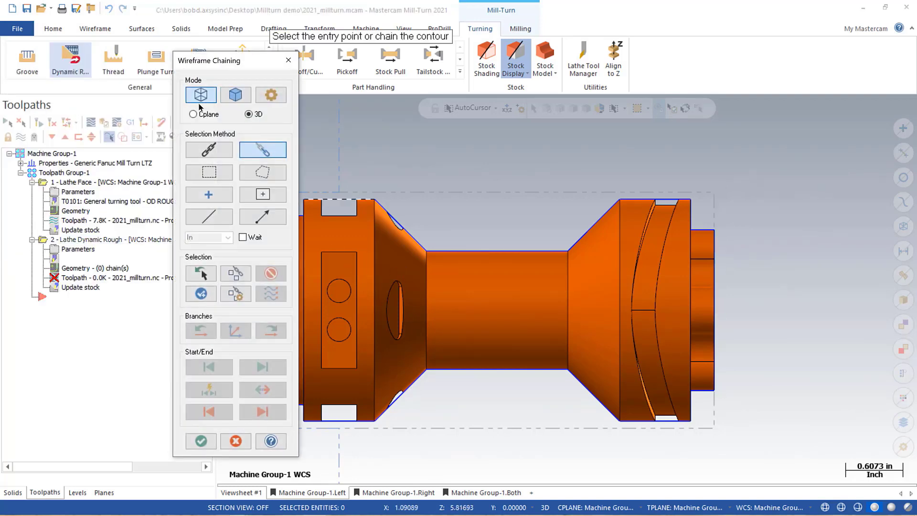
pyautogui.click(78, 493)
pyautogui.click(62, 152)
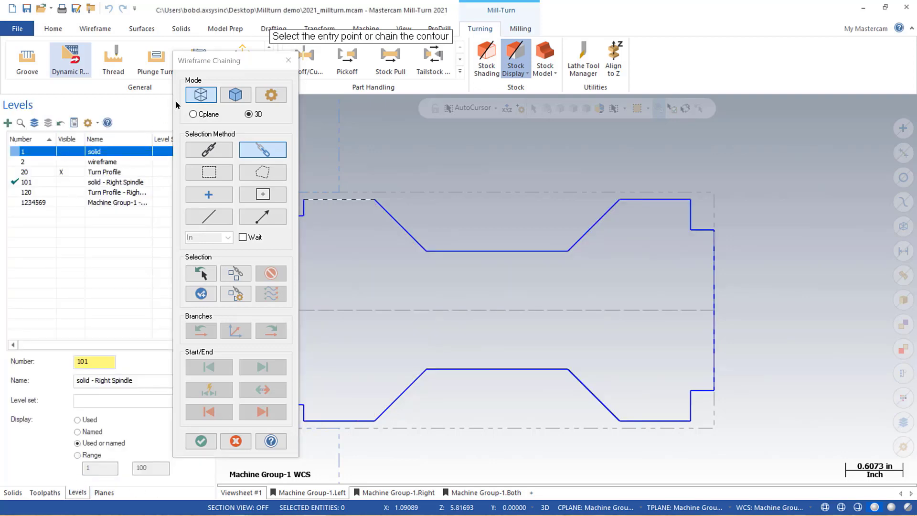
# Partial-chain the upper profile from the left slope line to the part's right end
pyautogui.click(386, 210)
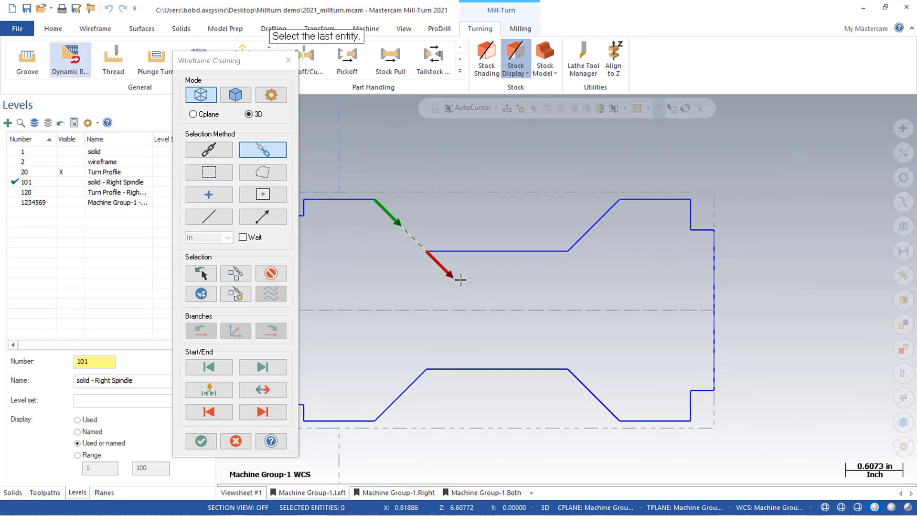
pyautogui.click(702, 232)
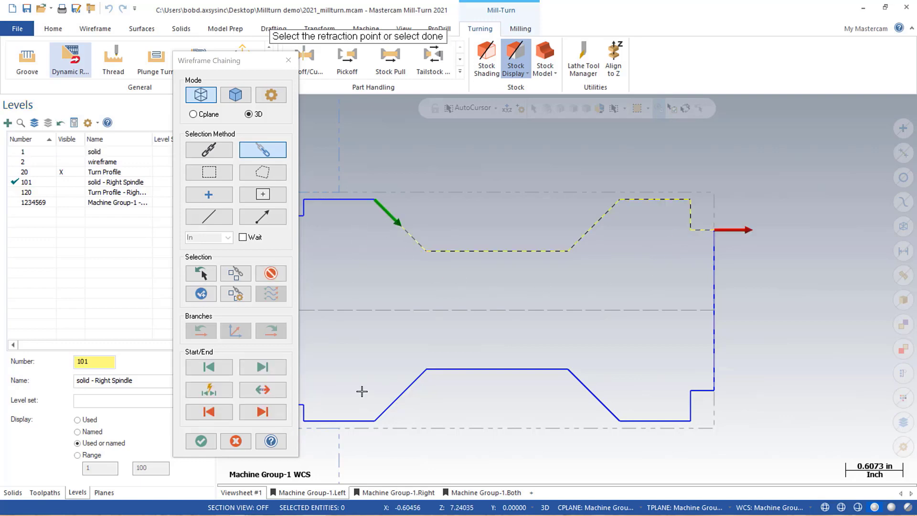
pyautogui.click(200, 440)
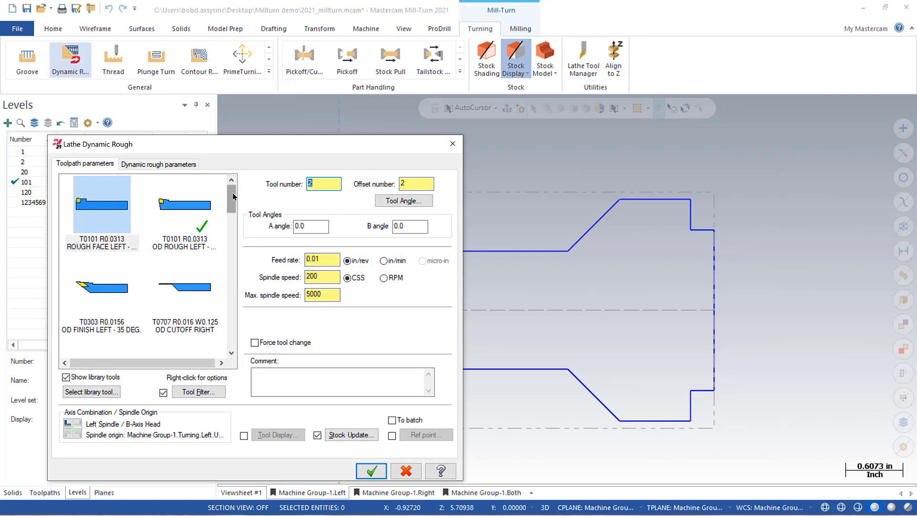
# Select the T142142 .375 button tool and set a 90° tool angle
pyautogui.moveTo(231, 198); pyautogui.dragTo(233, 258)
pyautogui.scroll(-5, 119, 306)
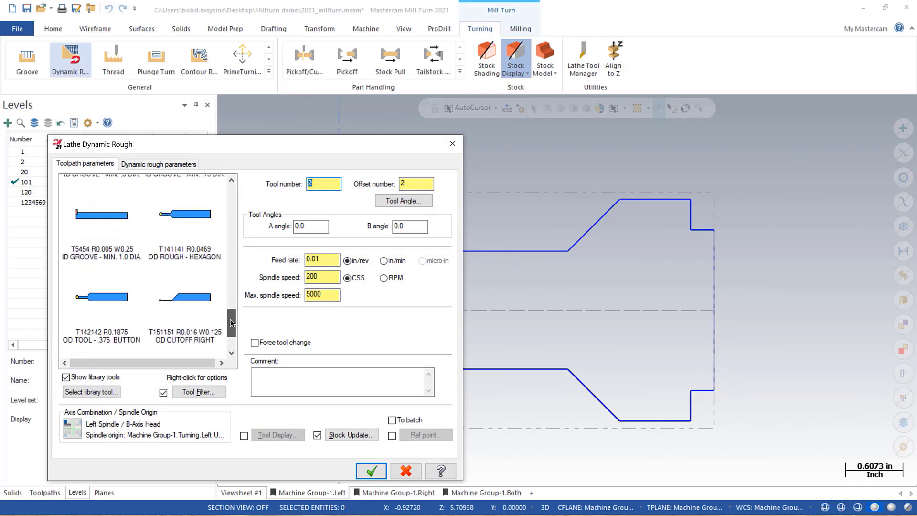
pyautogui.click(107, 288)
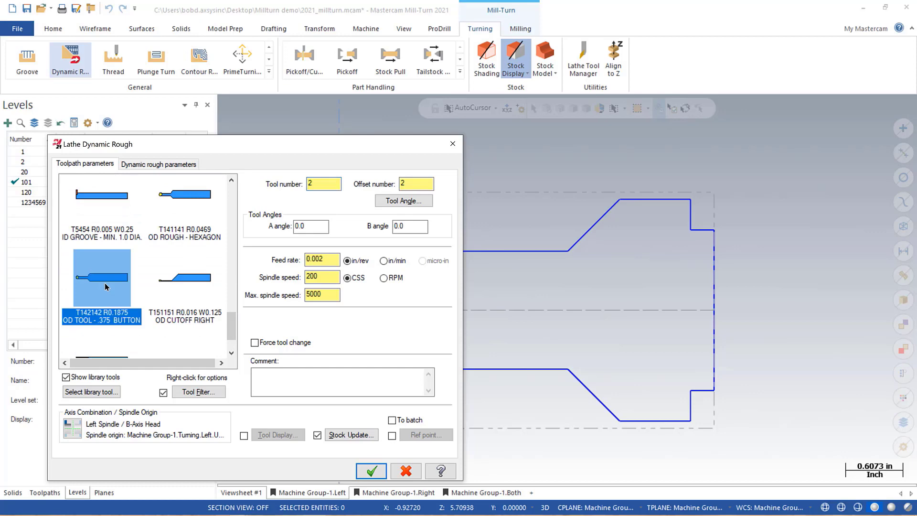
pyautogui.click(391, 203)
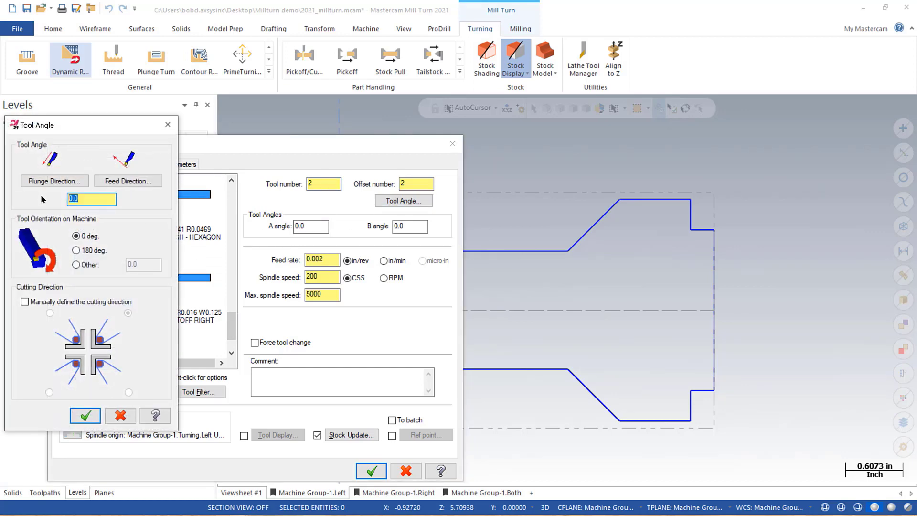
pyautogui.write('90')
pyautogui.press('Return')
pyautogui.click(85, 415)
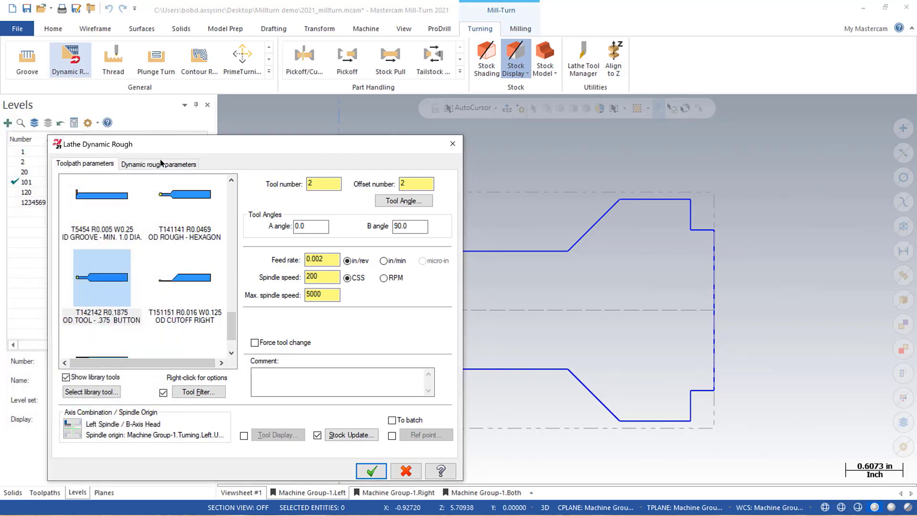
# Set 25% stepover and 10% toolpath radius, then generate the Dynamic Rough toolpath
pyautogui.click(162, 163)
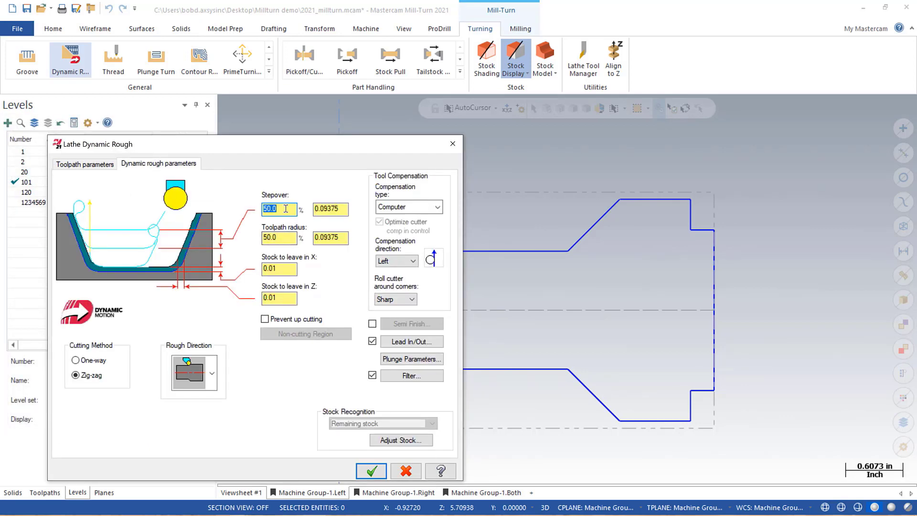
pyautogui.write('2')
pyautogui.press('Tab')
pyautogui.write('1')
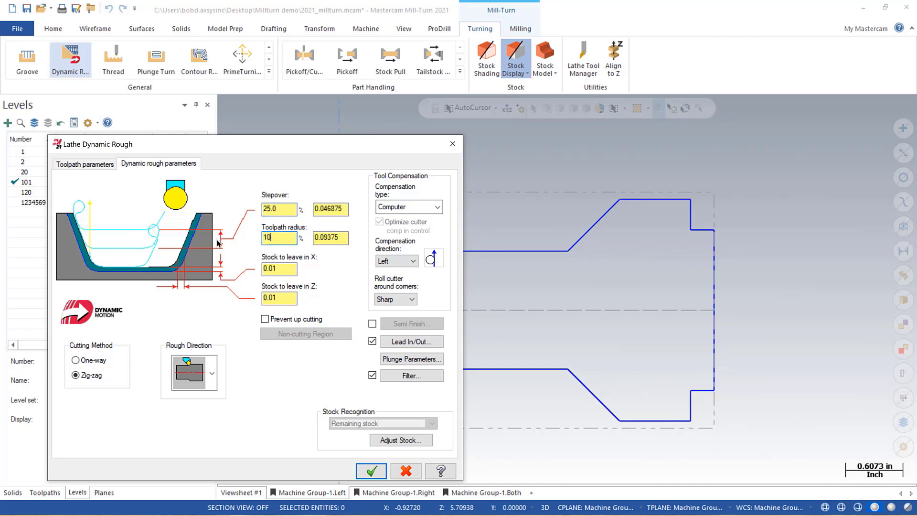
pyautogui.write('0')
pyautogui.press('Return')
pyautogui.click(371, 472)
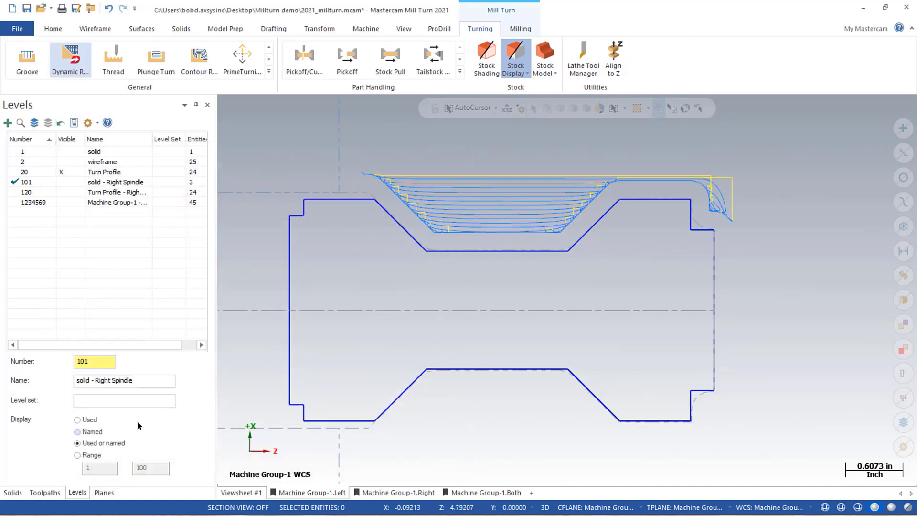
# Return to the Toolpaths list showing the Lathe Face and Dynamic Rough operations
pyautogui.click(61, 491)
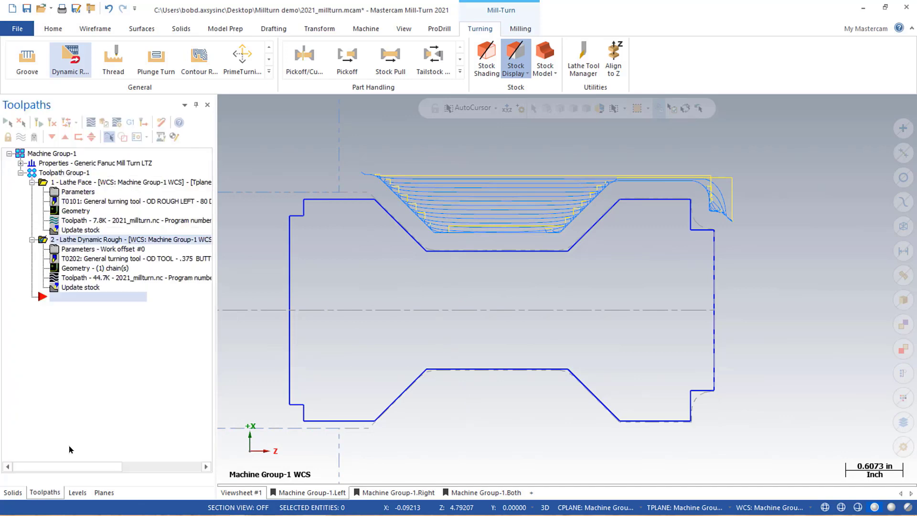
pyautogui.scroll(-1, 426, 320)
pyautogui.scroll(-1, 426, 324)
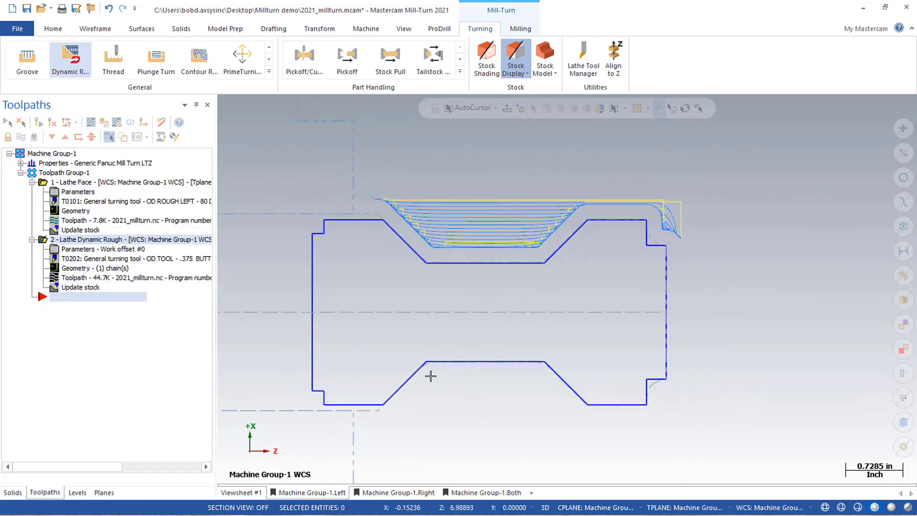
# Start a Lathe Finish toolpath chained from the lower-right corner to the lower-left angled line
pyautogui.click(268, 72)
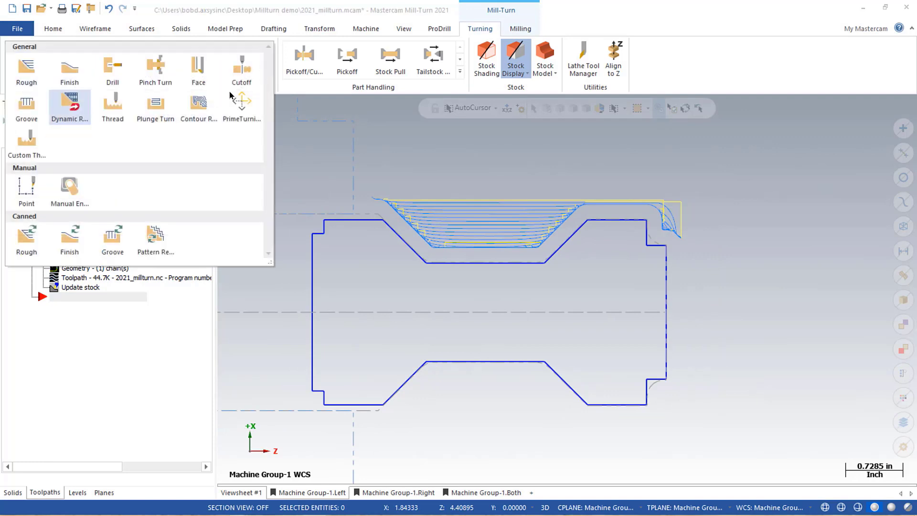
pyautogui.click(74, 70)
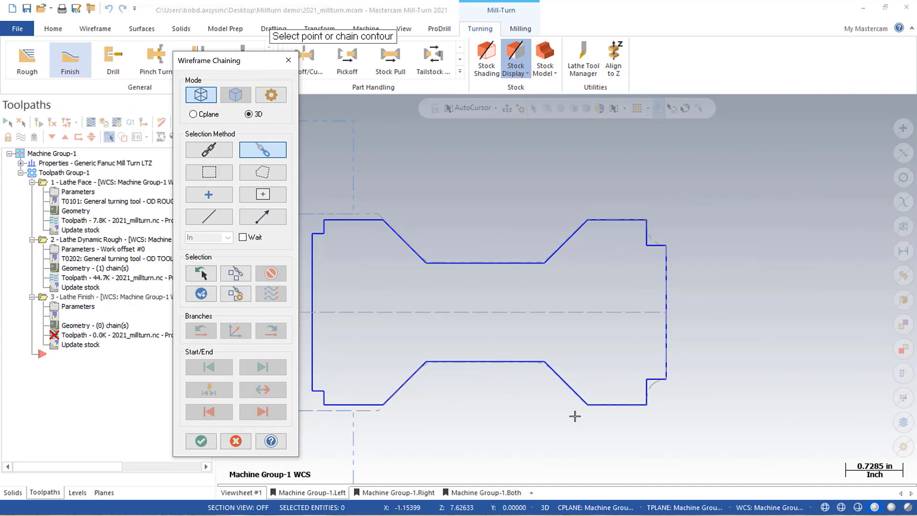
pyautogui.click(660, 382)
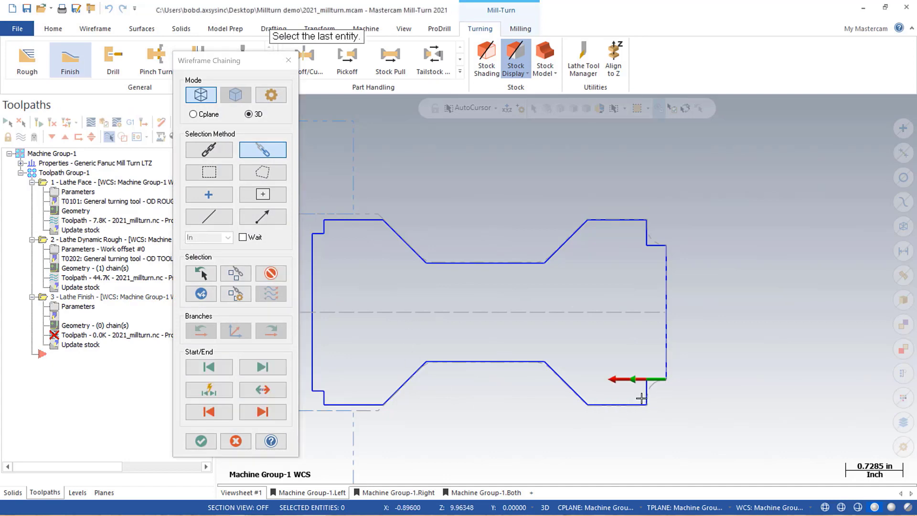
pyautogui.click(402, 395)
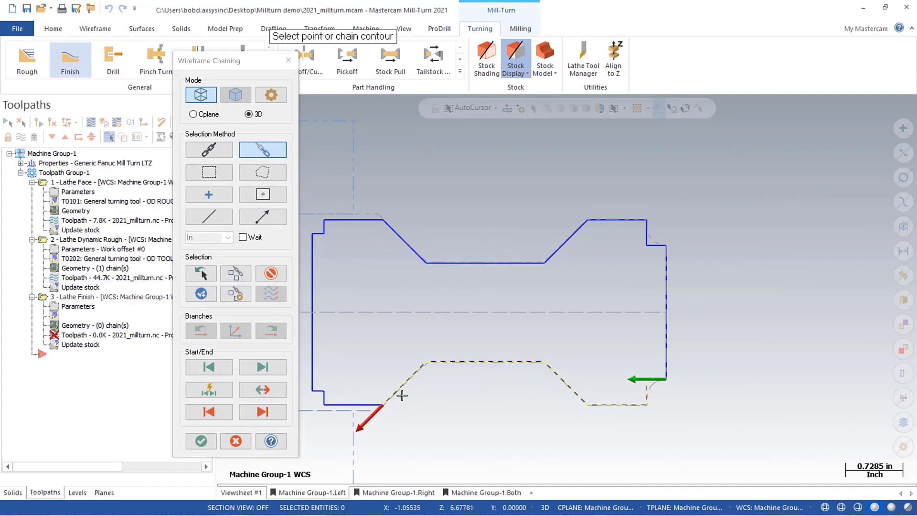
pyautogui.click(201, 441)
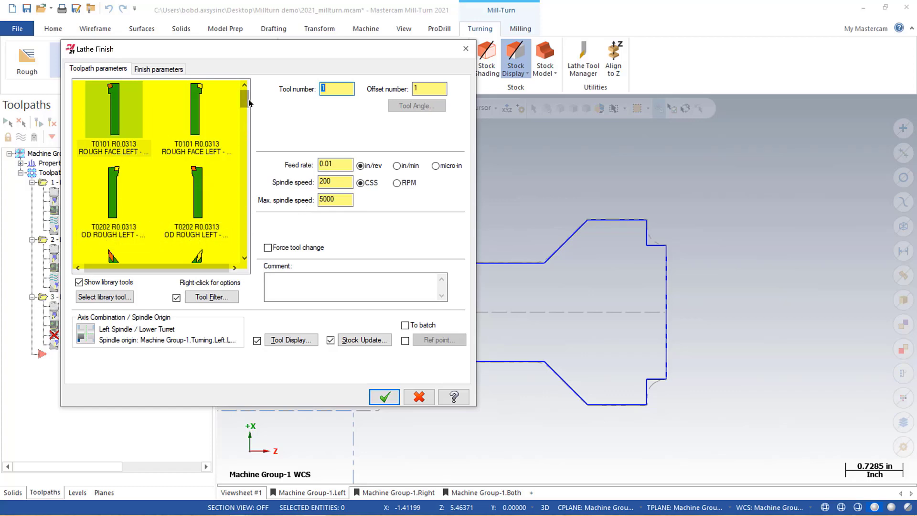
# Use the T0303 OD FINISH LEFT tool, allow plunge cutting with clearance angles, and generate it
pyautogui.scroll(-3, 248, 103)
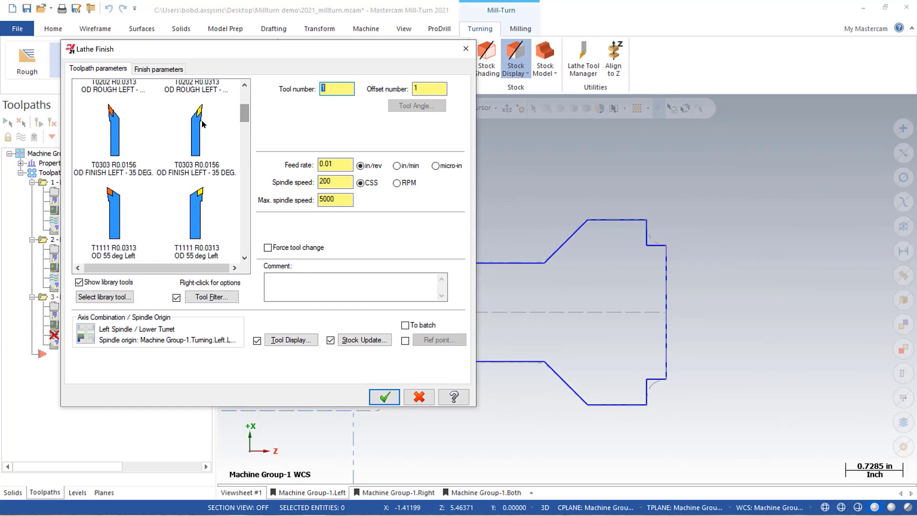
pyautogui.click(120, 132)
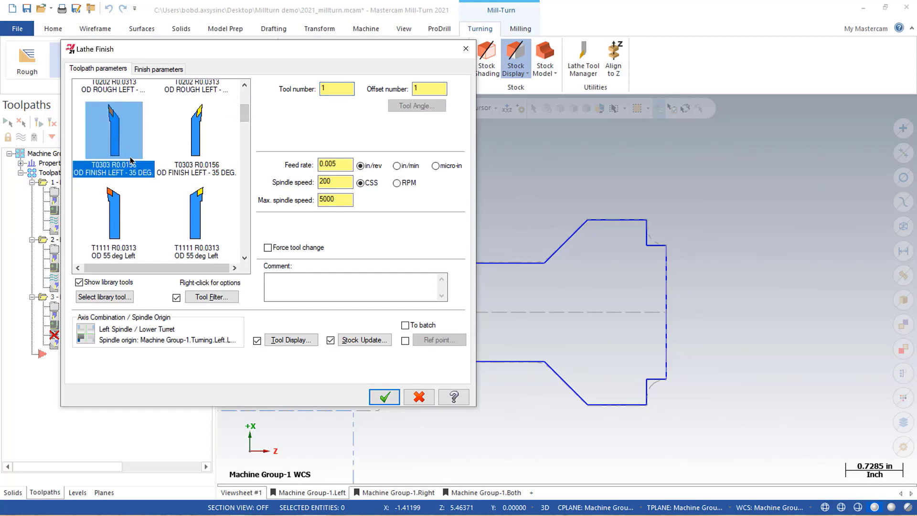
pyautogui.click(166, 71)
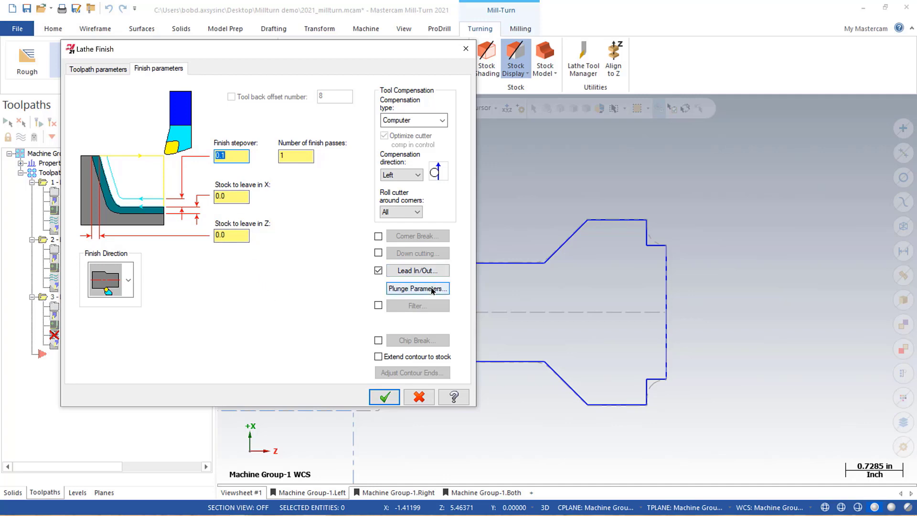
pyautogui.click(420, 288)
pyautogui.click(117, 212)
pyautogui.click(215, 414)
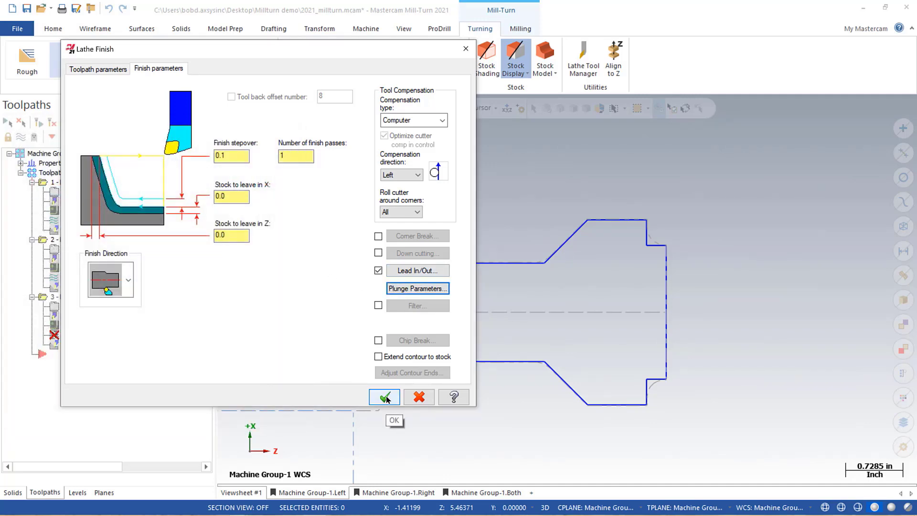
pyautogui.click(385, 397)
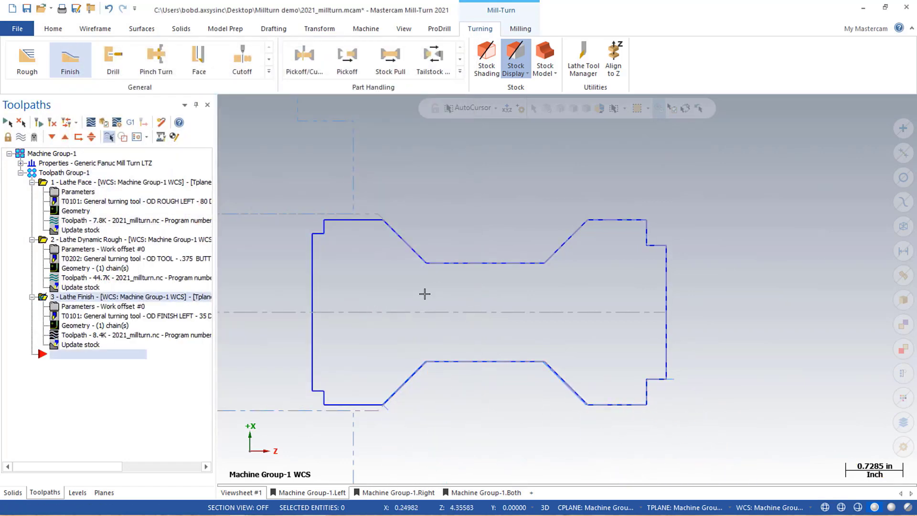
# Make level 1 visible again to show the solid part
pyautogui.scroll(-3, 420, 289)
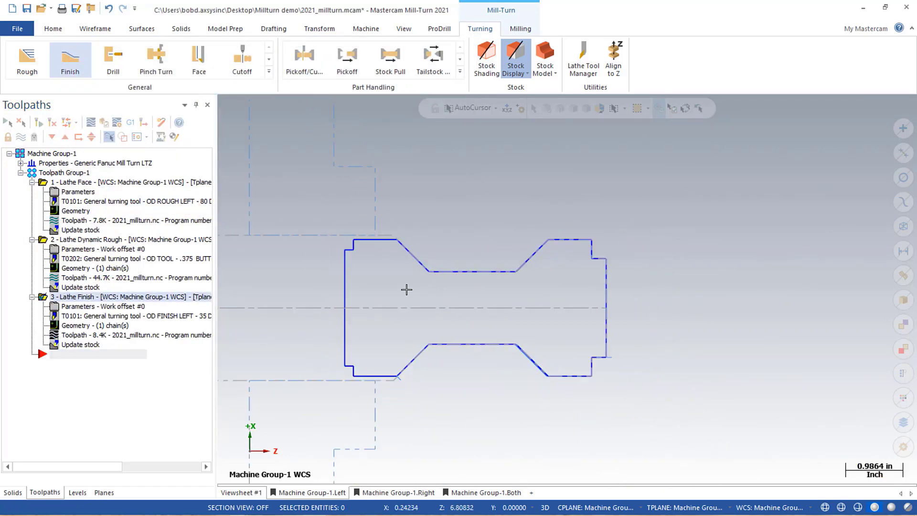
pyautogui.click(84, 491)
pyautogui.click(66, 151)
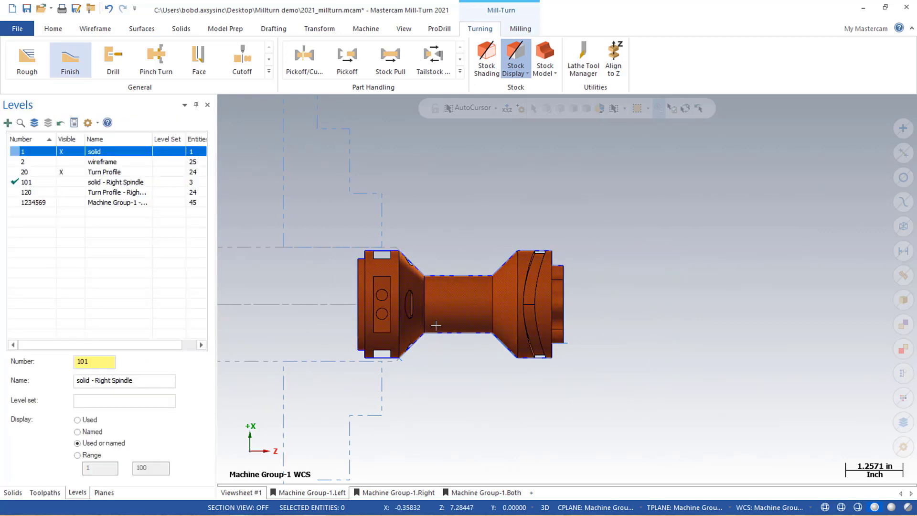
# Select all operations in Toolpath Group-1 and post them to Code Expert
pyautogui.click(44, 492)
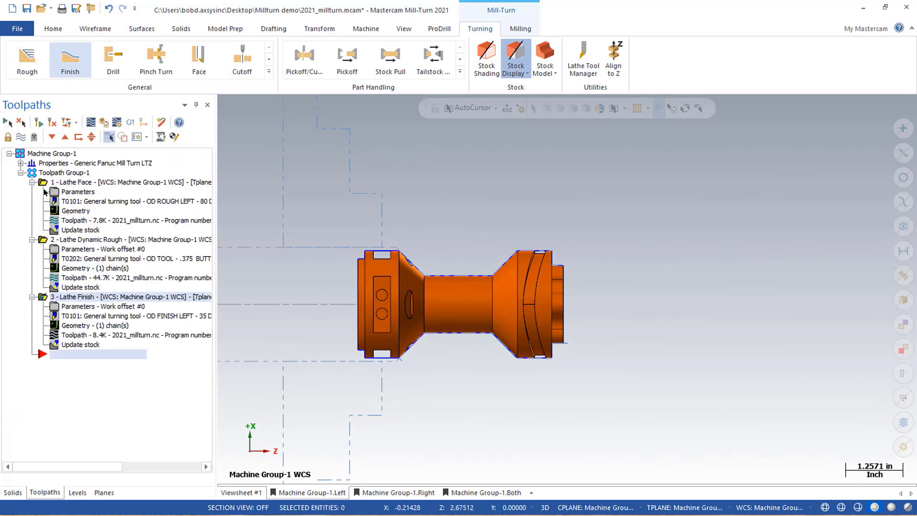
pyautogui.click(52, 164)
pyautogui.click(52, 172)
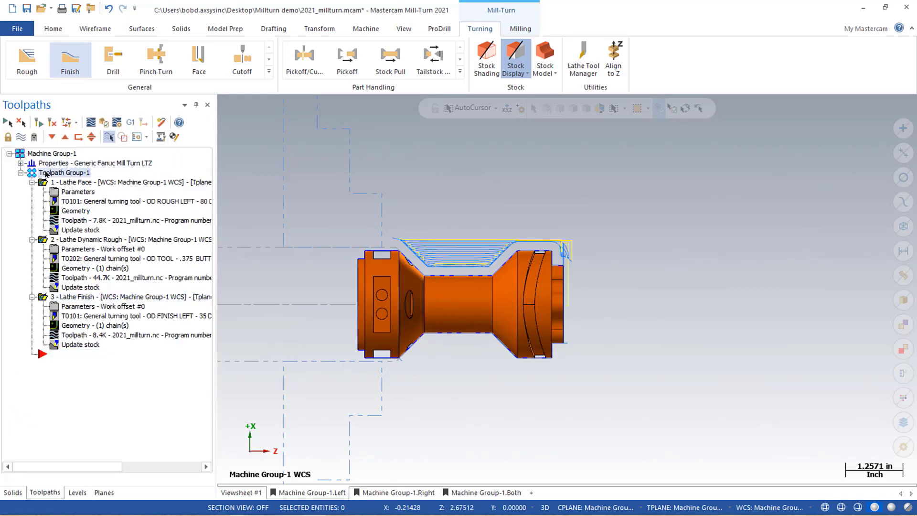
pyautogui.click(131, 124)
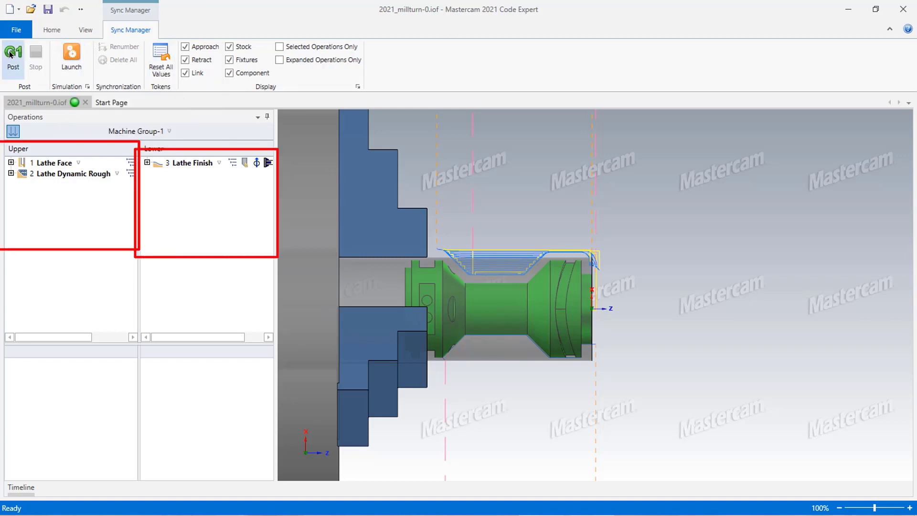
# Launch the Mastercam Simulator with the Generic Fanuc Mill Turn machine loaded
pyautogui.click(70, 55)
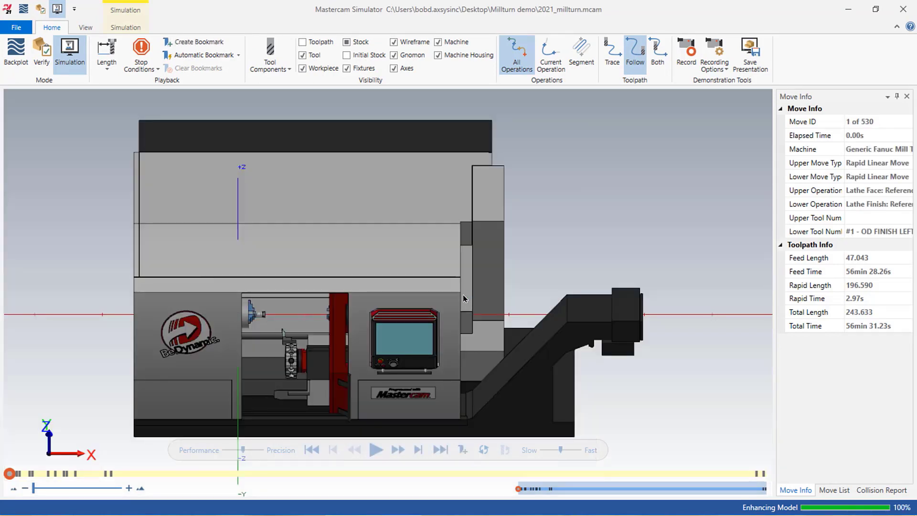
# Tilt and reposition the machine view, then turn off Machine Housing visibility
pyautogui.moveTo(413, 317); pyautogui.dragTo(410, 287, button='middle')
pyautogui.moveTo(435, 323); pyautogui.dragTo(485, 256, button='middle')
pyautogui.scroll(3, 485, 256)
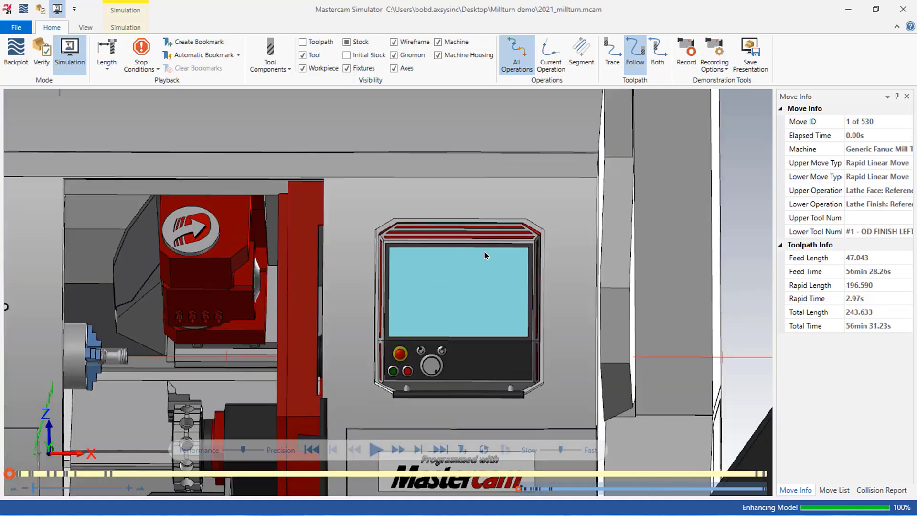
pyautogui.scroll(-1, 487, 258)
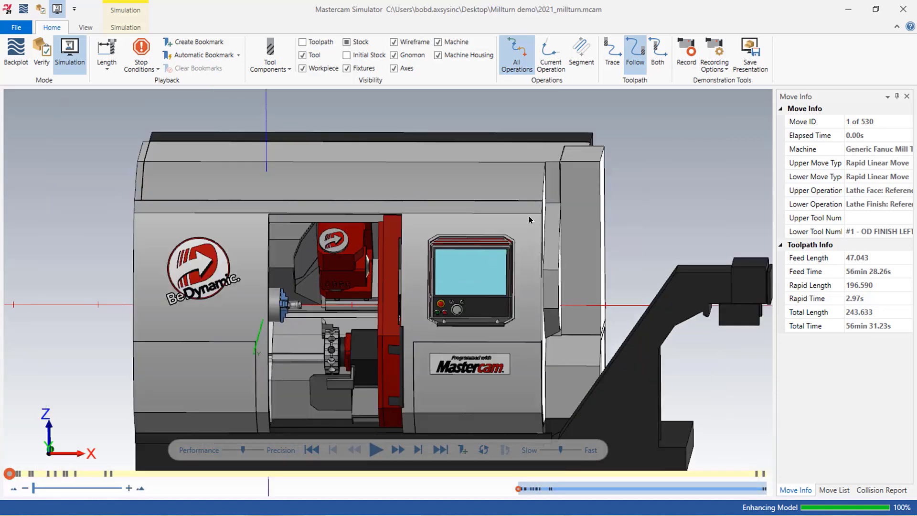
pyautogui.click(437, 55)
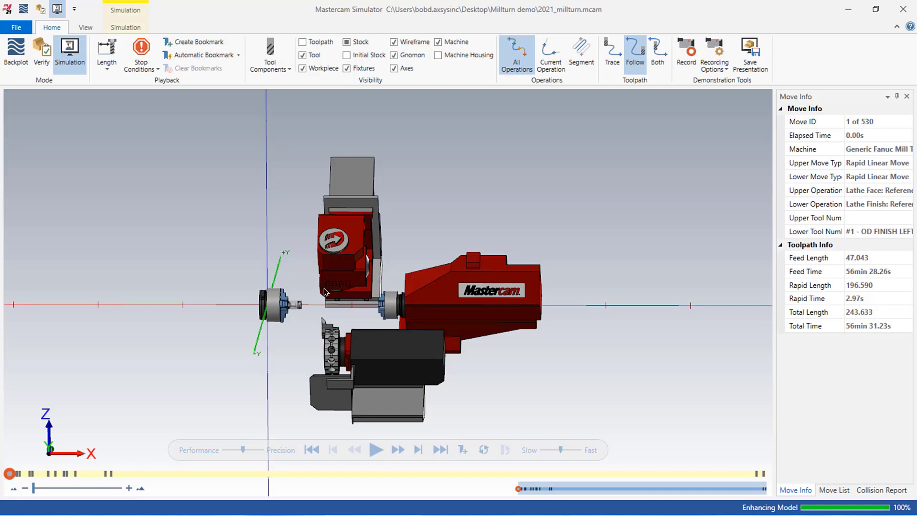
pyautogui.scroll(5, 281, 290)
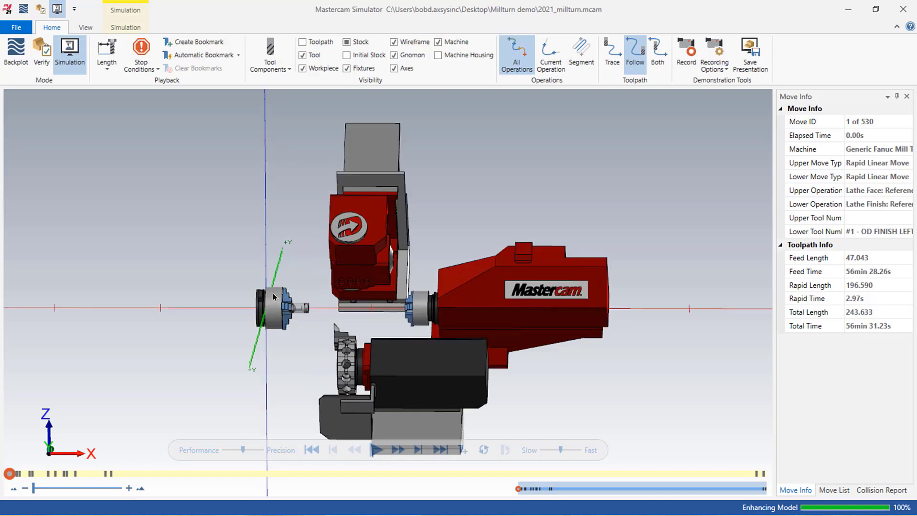
pyautogui.scroll(-5, 542, 341)
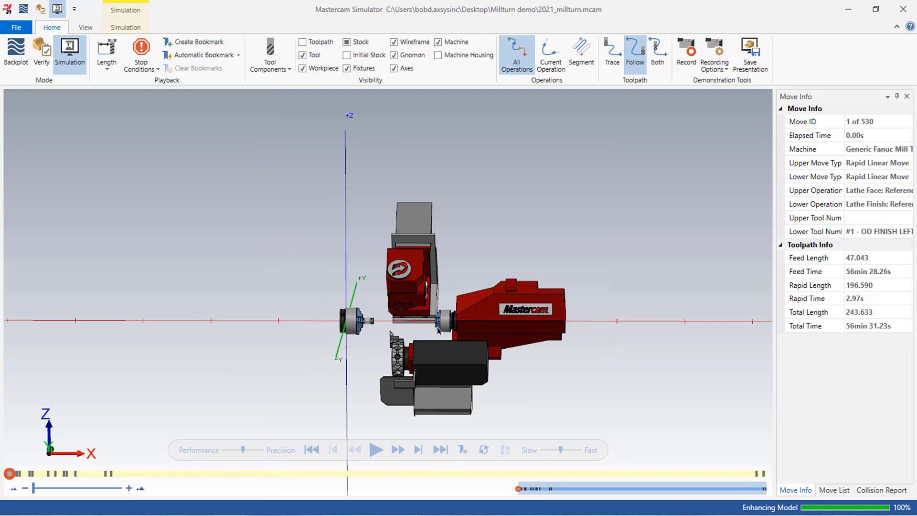
pyautogui.scroll(6, 438, 329)
pyautogui.scroll(-3, 372, 380)
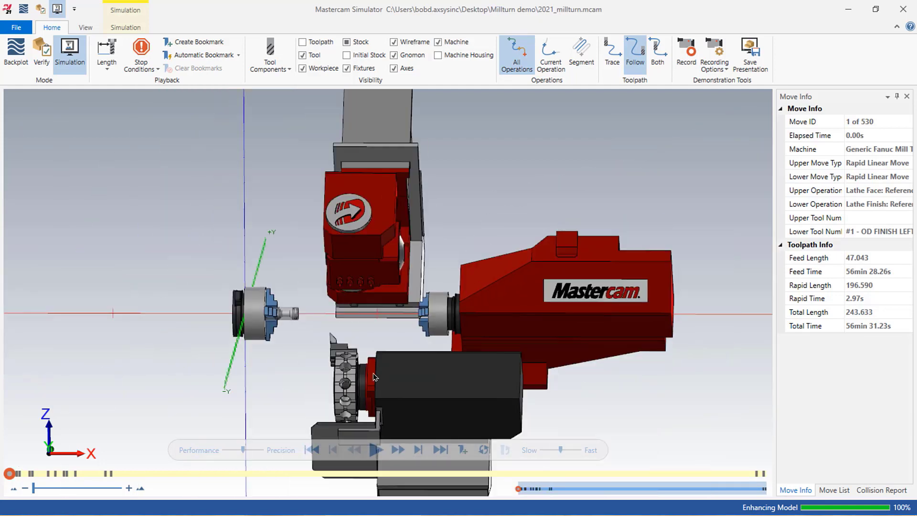
pyautogui.scroll(4, 373, 380)
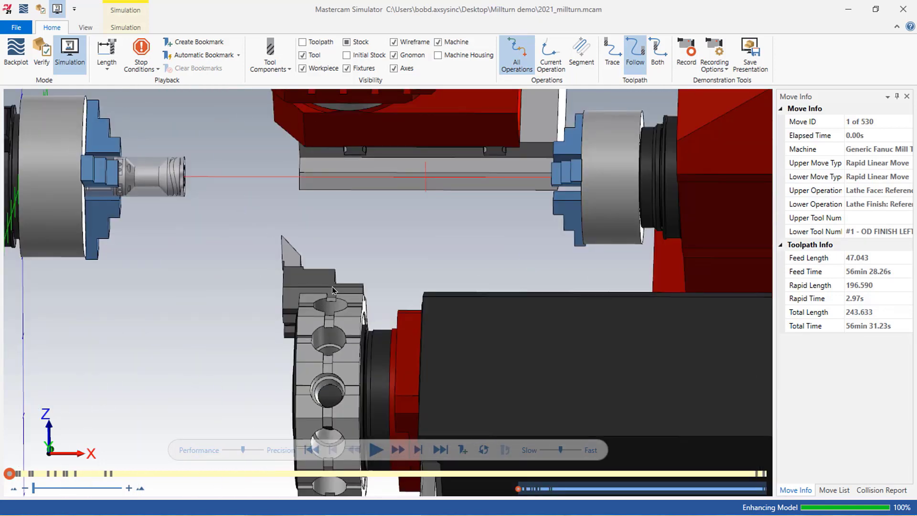
pyautogui.scroll(-3, 337, 292)
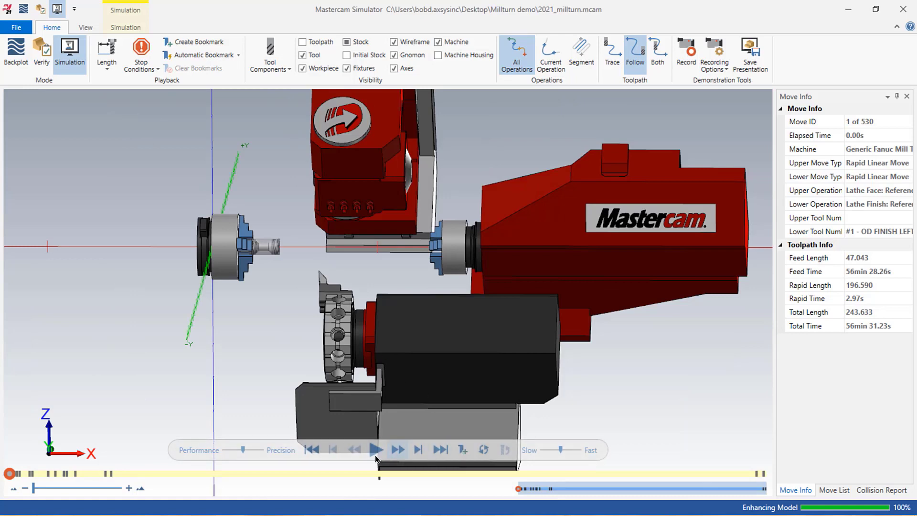
# Set the simulation to stop on collision and play it
pyautogui.click(148, 62)
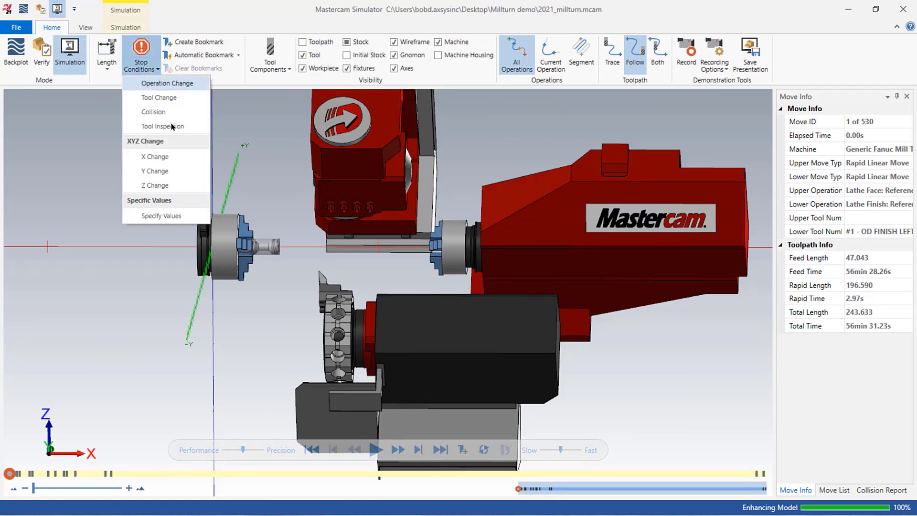
pyautogui.click(176, 284)
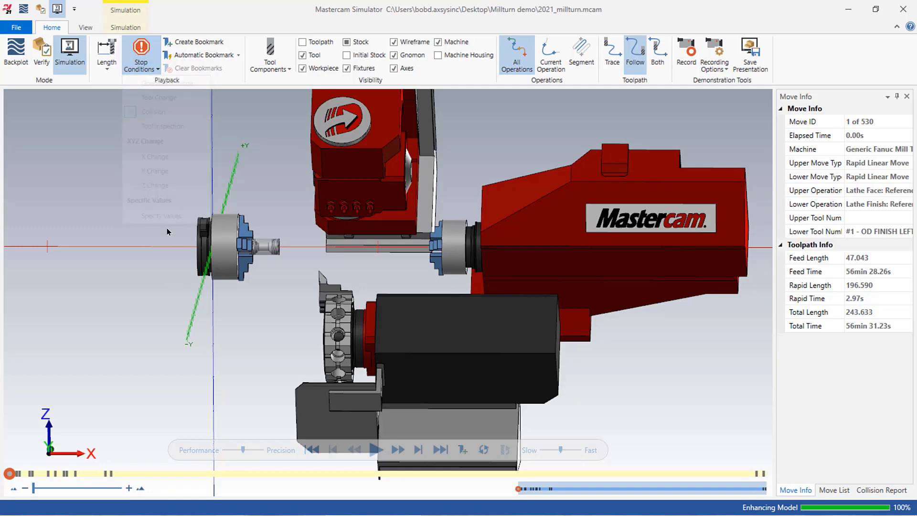
pyautogui.click(374, 449)
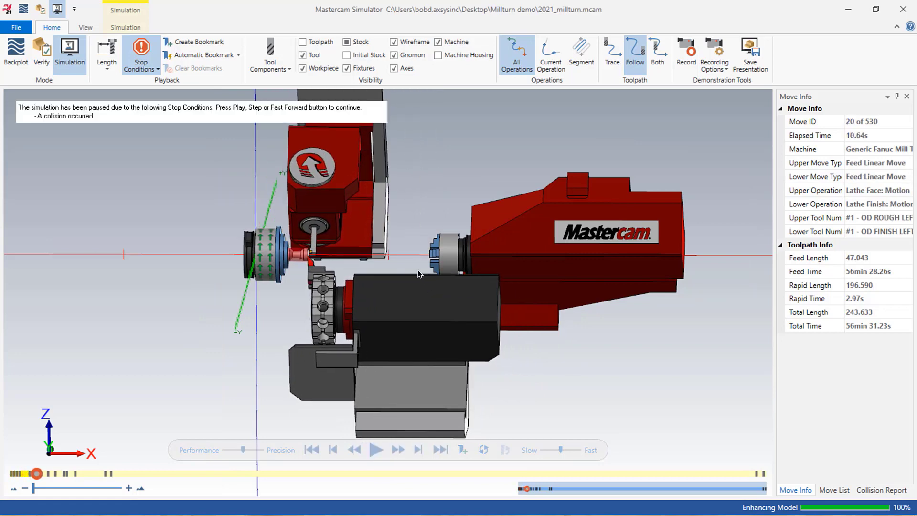
# Inspect the collision stop at move 20, then minimize the Simulator
pyautogui.scroll(5, 320, 277)
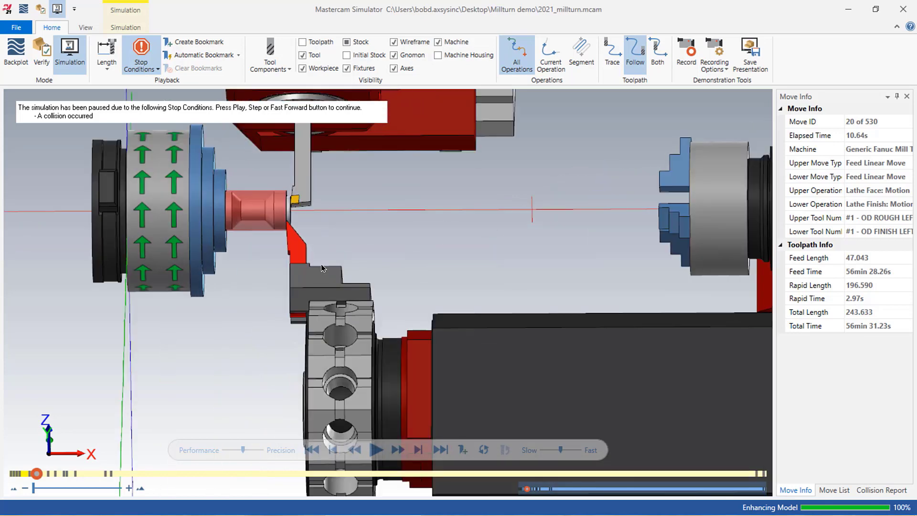
pyautogui.scroll(3, 321, 267)
pyautogui.scroll(-1, 298, 214)
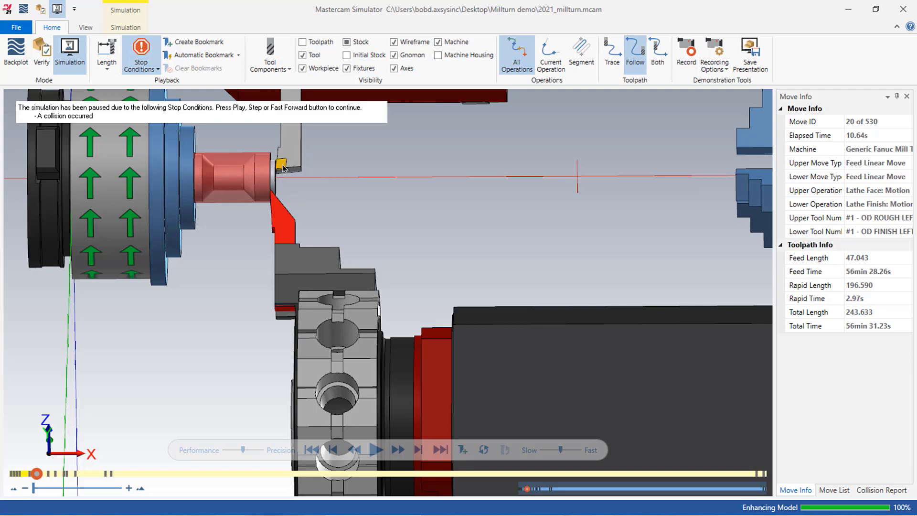
pyautogui.scroll(-5, 339, 245)
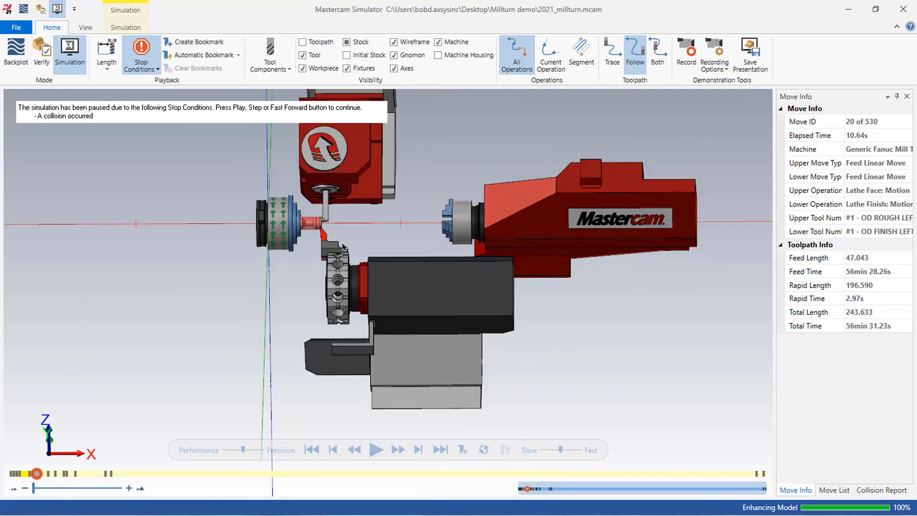
pyautogui.click(848, 10)
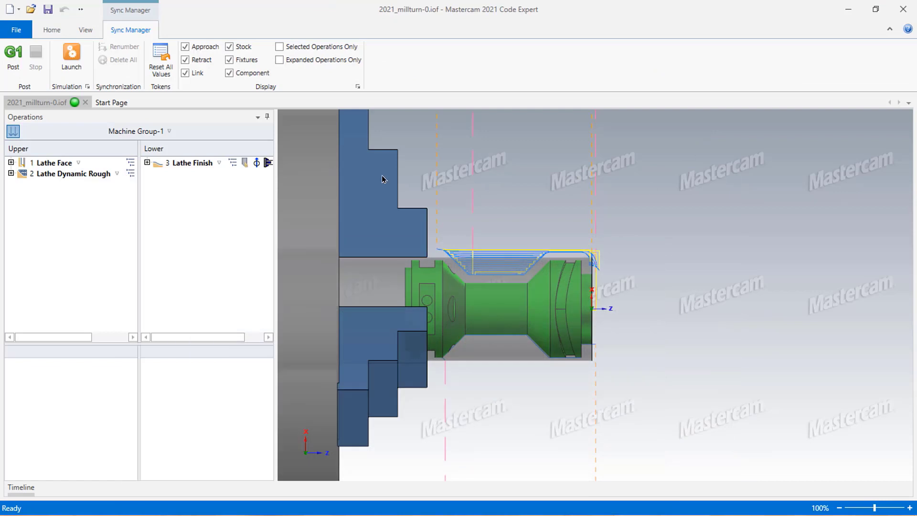
# Expand all operations, link Dynamic Rough's end to Lathe Finish's approach as Sync 1, and save
pyautogui.rightClick(139, 234)
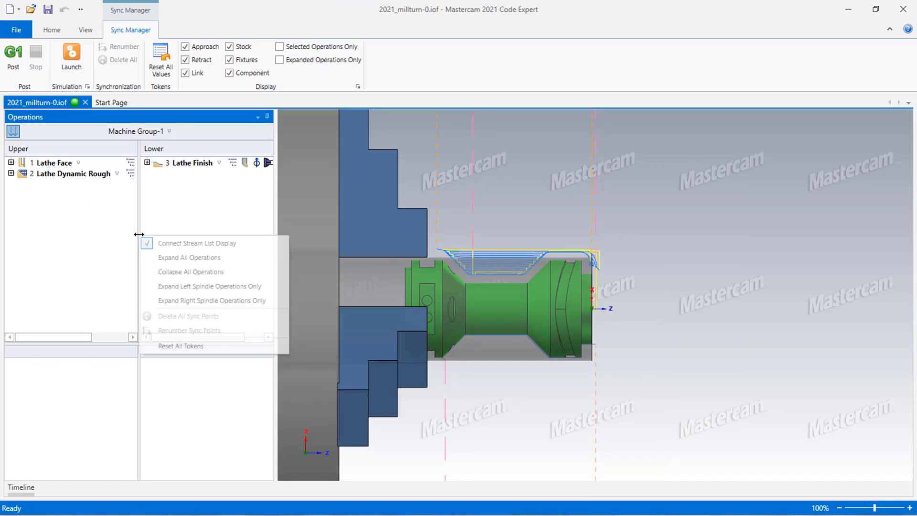
pyautogui.click(182, 258)
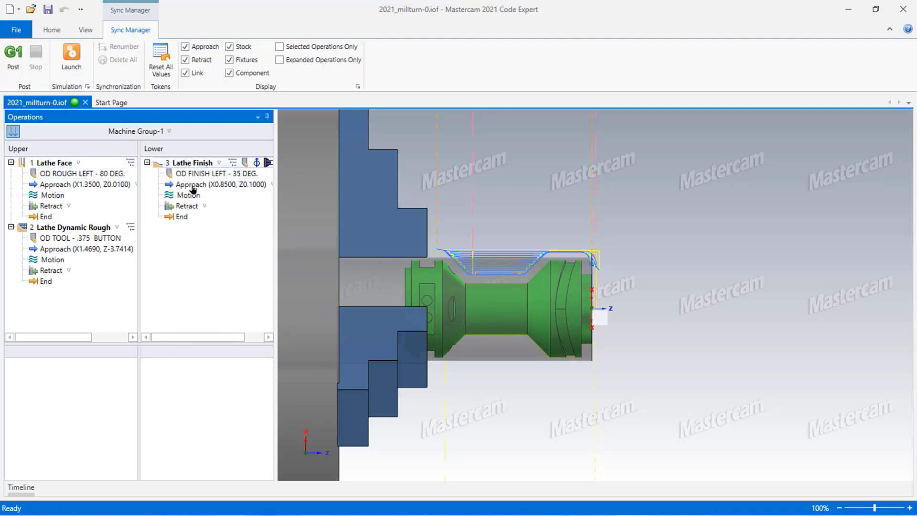
pyautogui.moveTo(190, 180)
pyautogui.moveTo(44, 285); pyautogui.dragTo(182, 186)
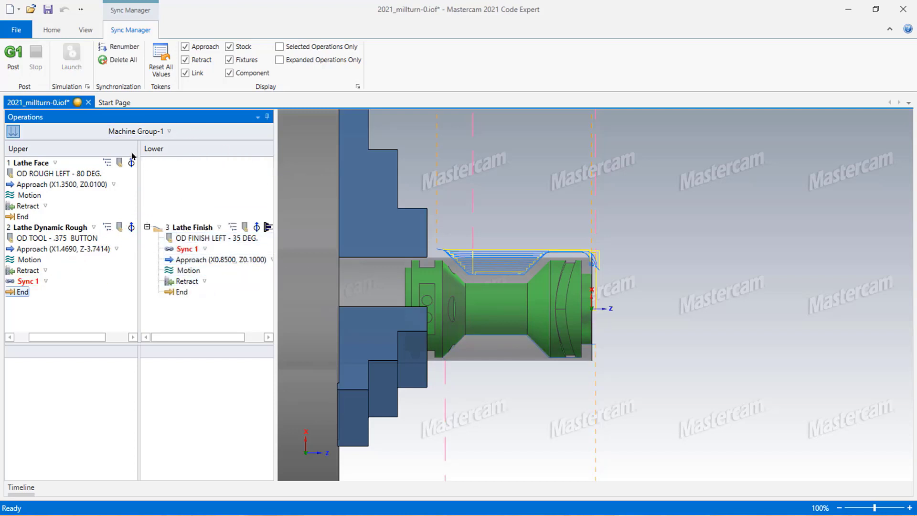
pyautogui.moveTo(79, 107)
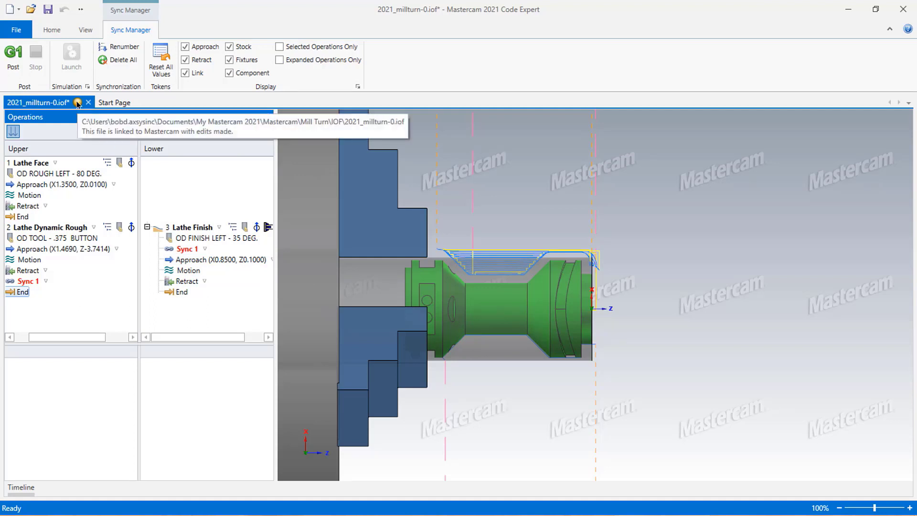
pyautogui.click(48, 9)
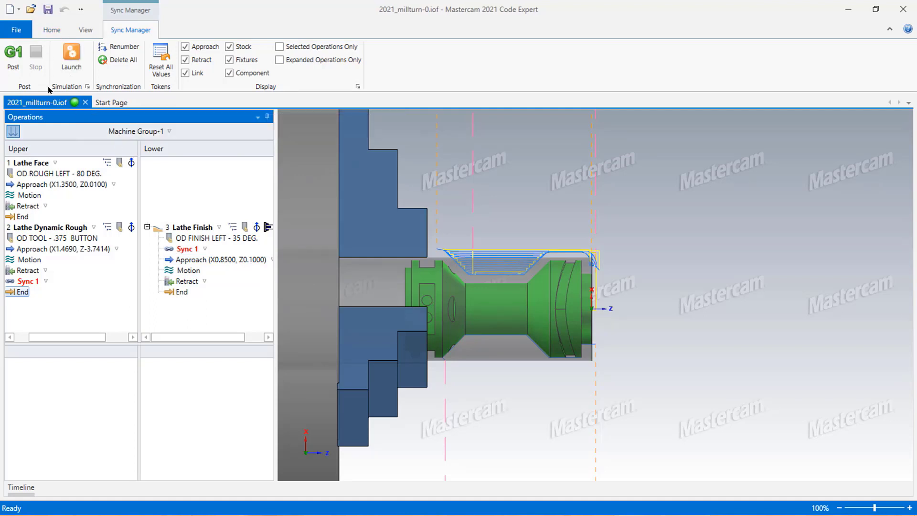
# Relaunch and play all 530 moves collision-free, then minimize the Simulator
pyautogui.click(70, 54)
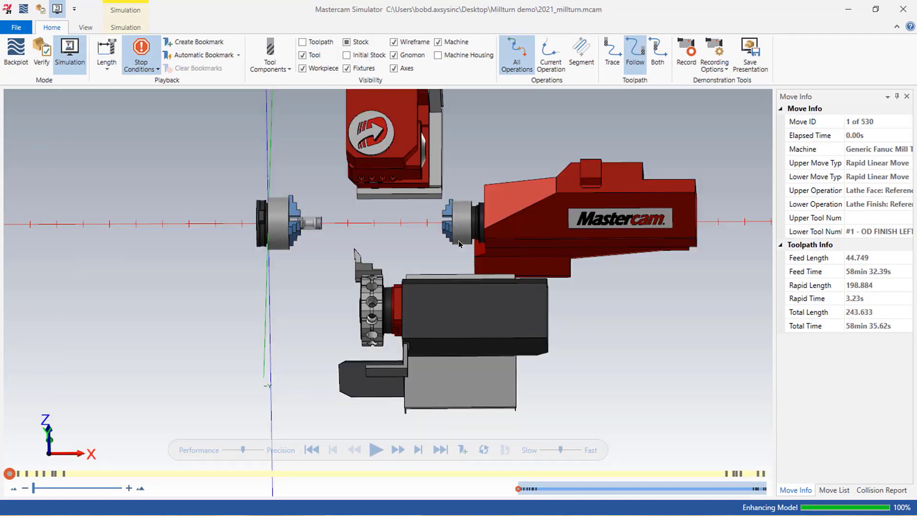
pyautogui.click(376, 450)
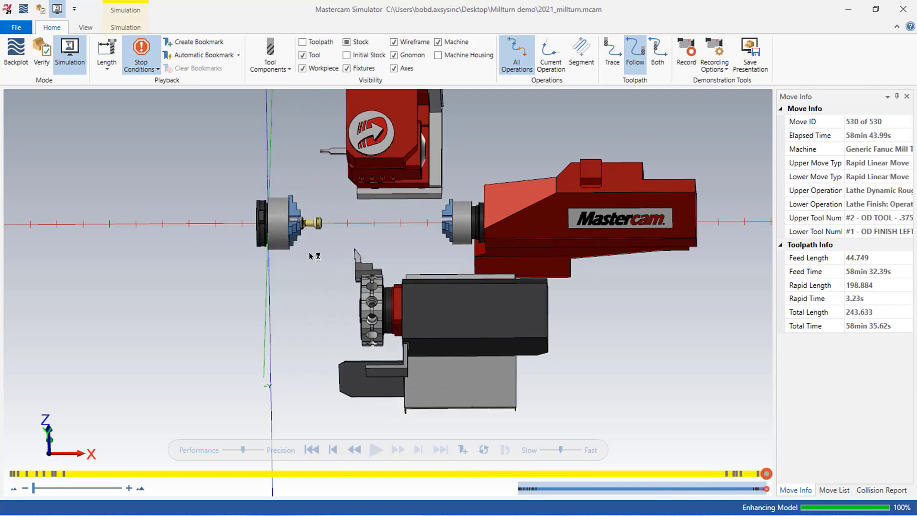
pyautogui.click(848, 10)
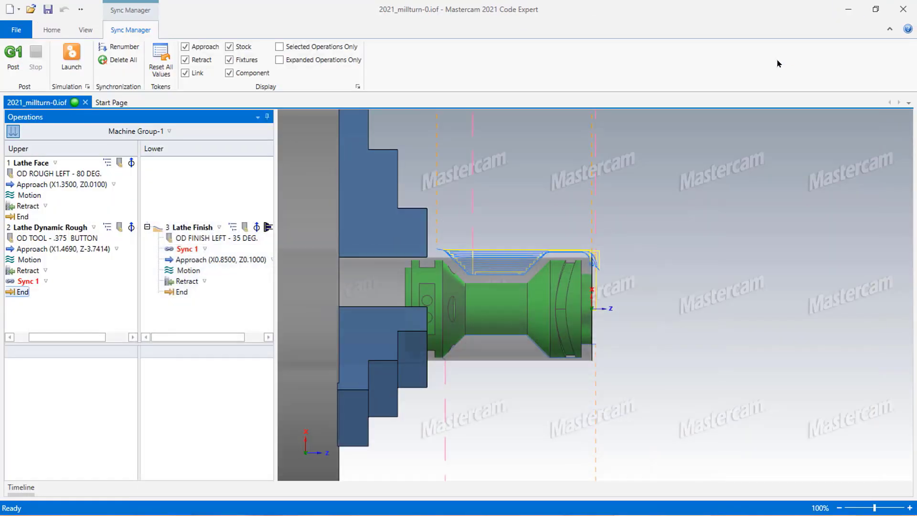
# Minimize Code Expert, zoom in on the part, and switch to the Milling ribbon tab
pyautogui.click(849, 11)
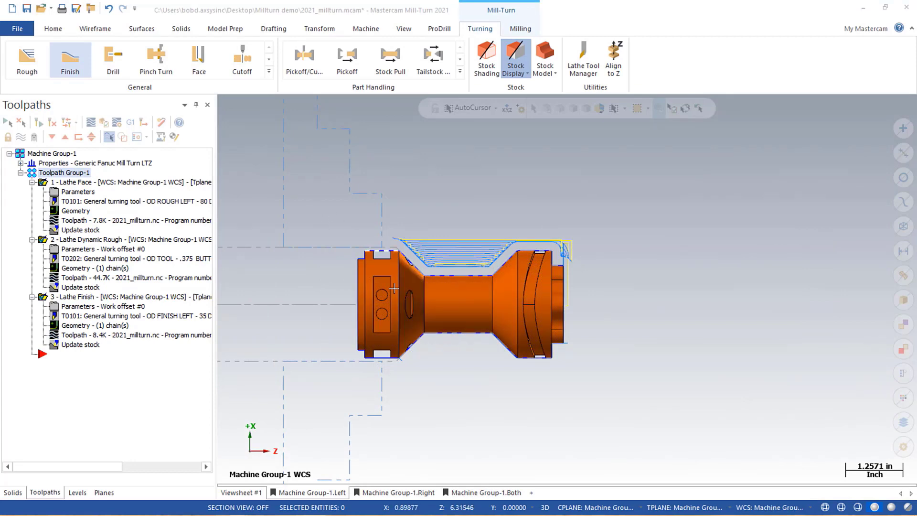
pyautogui.scroll(3, 399, 324)
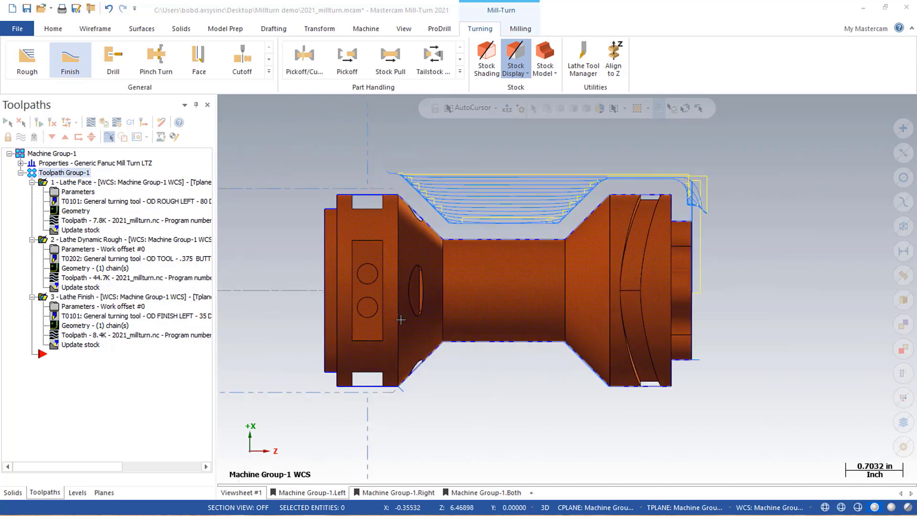
pyautogui.scroll(1, 402, 319)
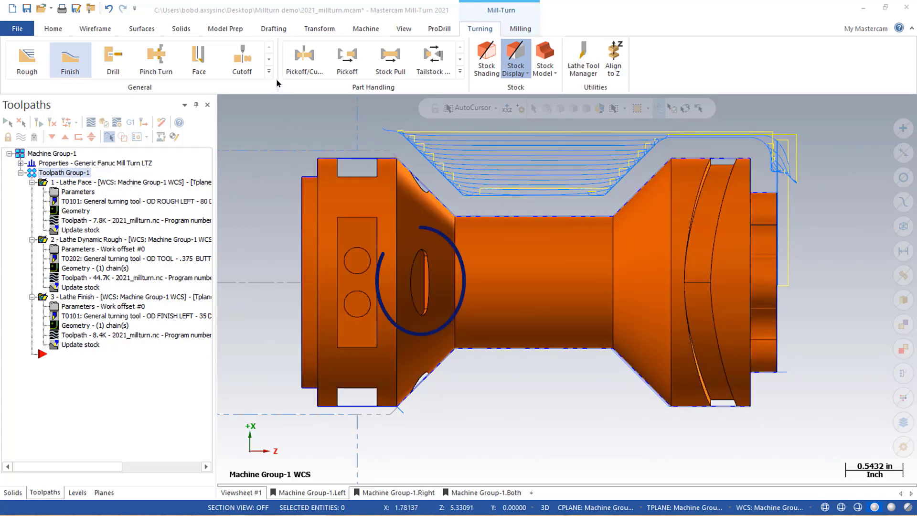
pyautogui.click(527, 30)
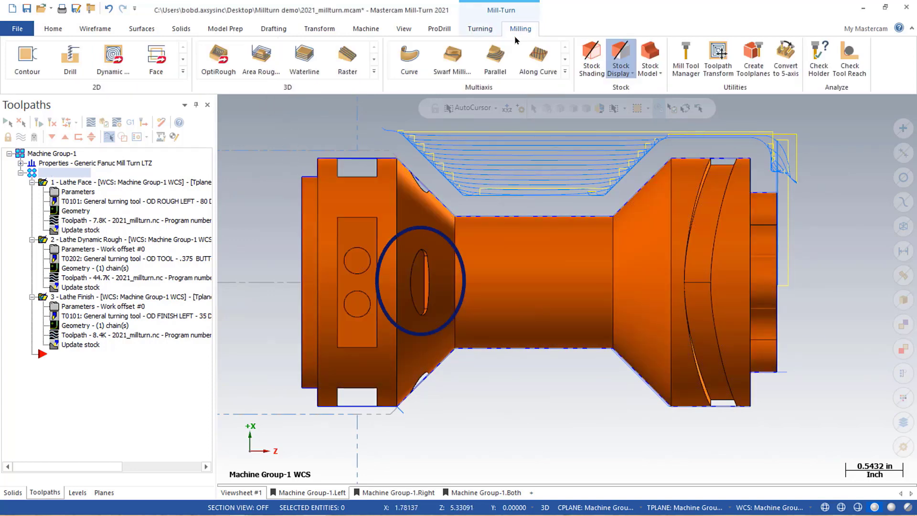
# Create a 2D Dynamic Mill toolpath with the angled hole face as its machining region
pyautogui.click(113, 57)
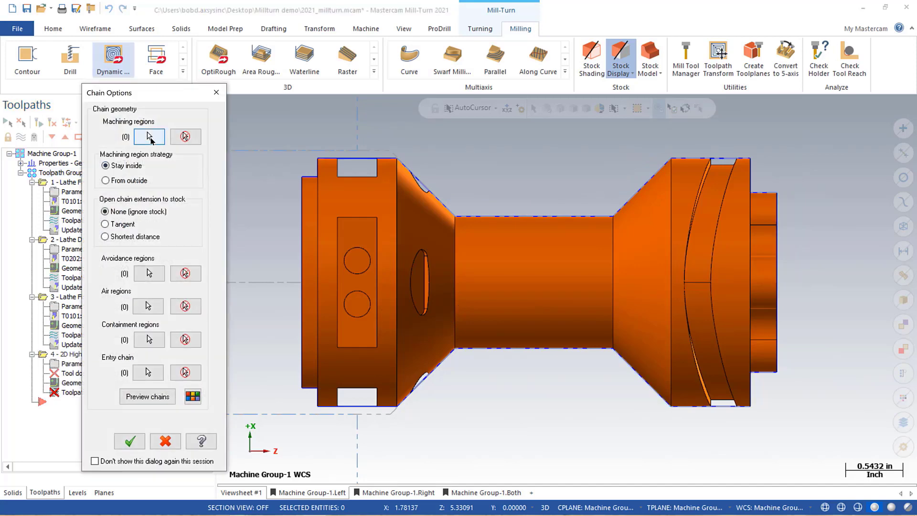
pyautogui.click(150, 140)
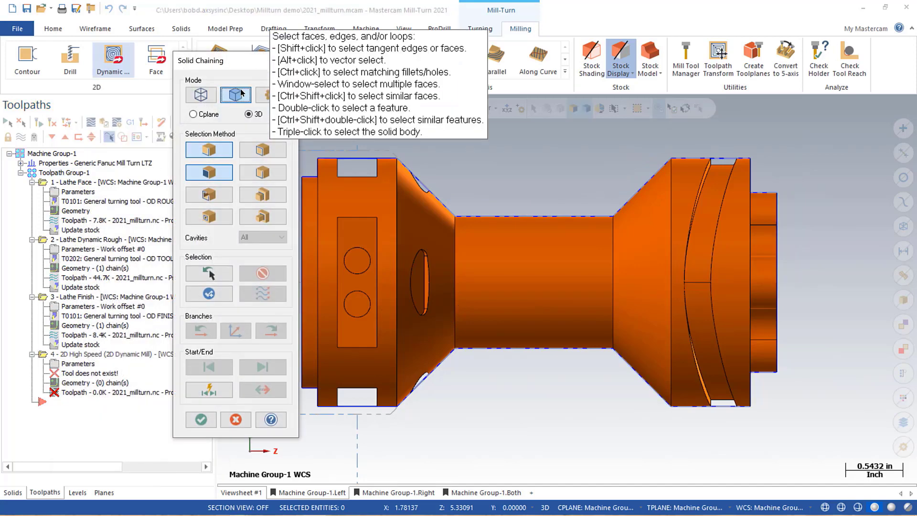
pyautogui.moveTo(344, 239); pyautogui.dragTo(405, 255, button='middle')
pyautogui.click(405, 280)
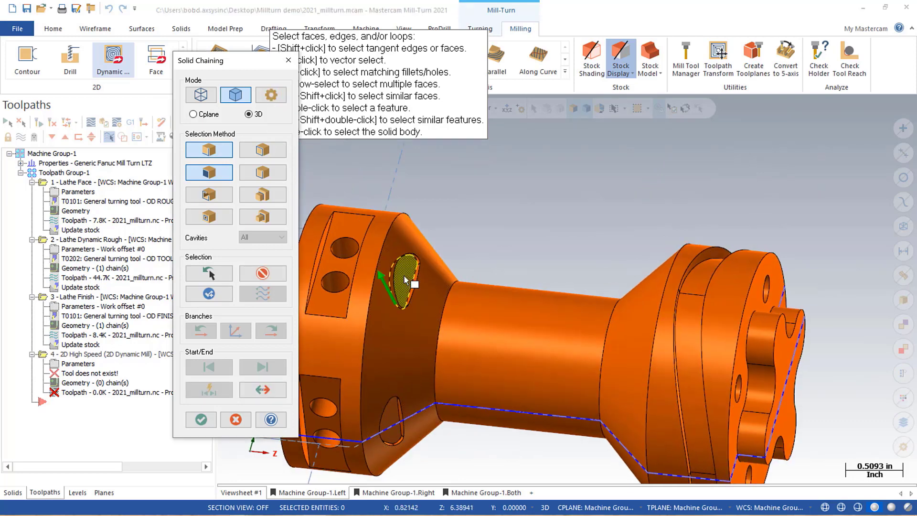
pyautogui.click(201, 420)
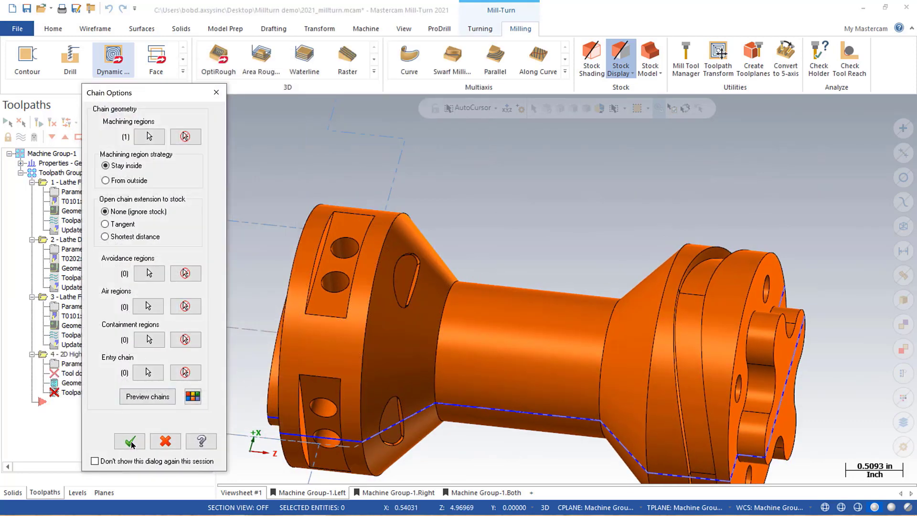
pyautogui.click(131, 443)
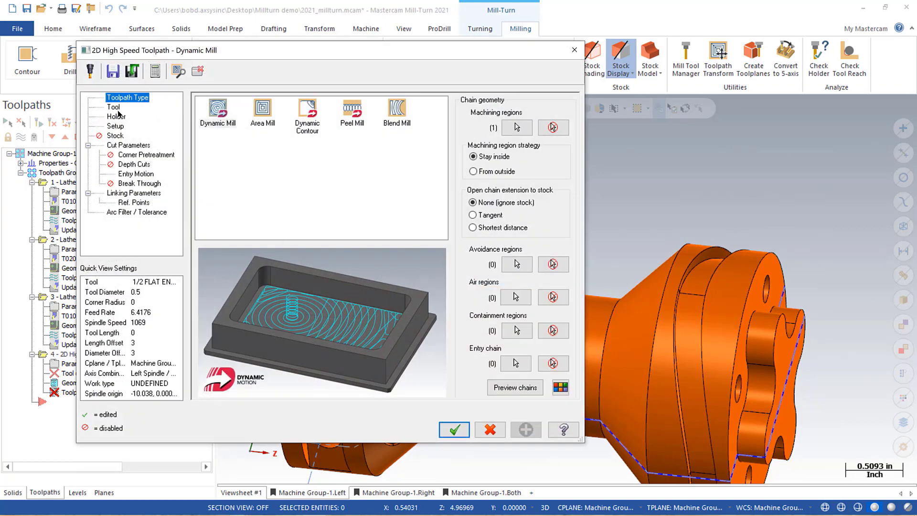
# Load the 1/8 flat endmill from the tool library into the Dynamic Mill toolpath
pyautogui.click(114, 107)
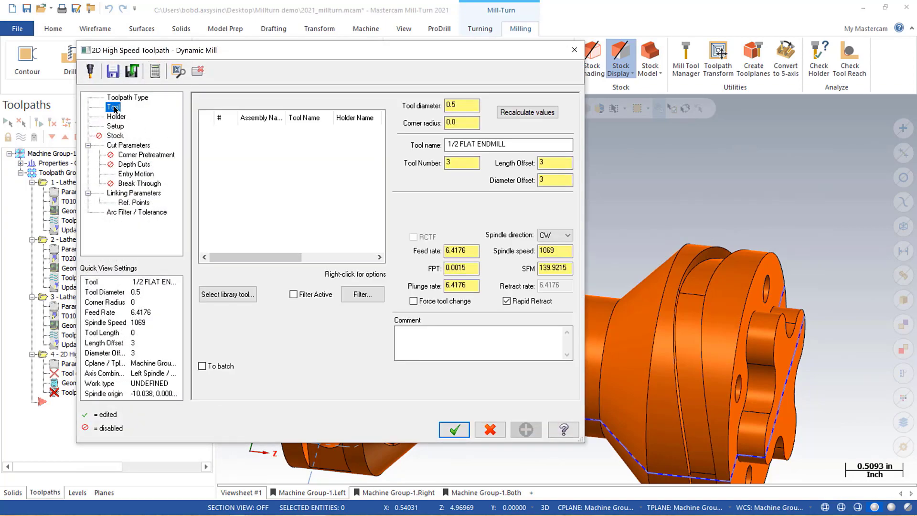
pyautogui.click(227, 294)
pyautogui.doubleClick(287, 172)
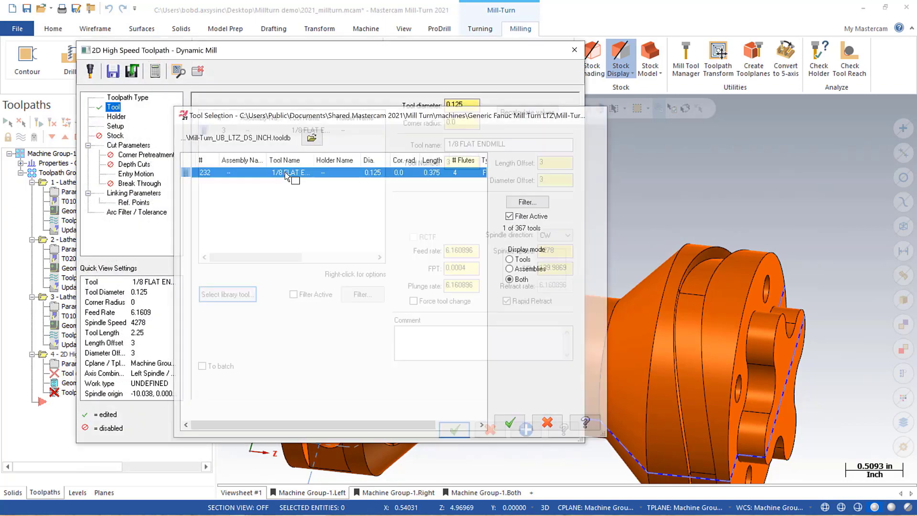
# Set 300 SFM, 0.002 FPT and a 60 plunge rate, and turn on RCTF
pyautogui.doubleClick(568, 267)
pyautogui.write('300')
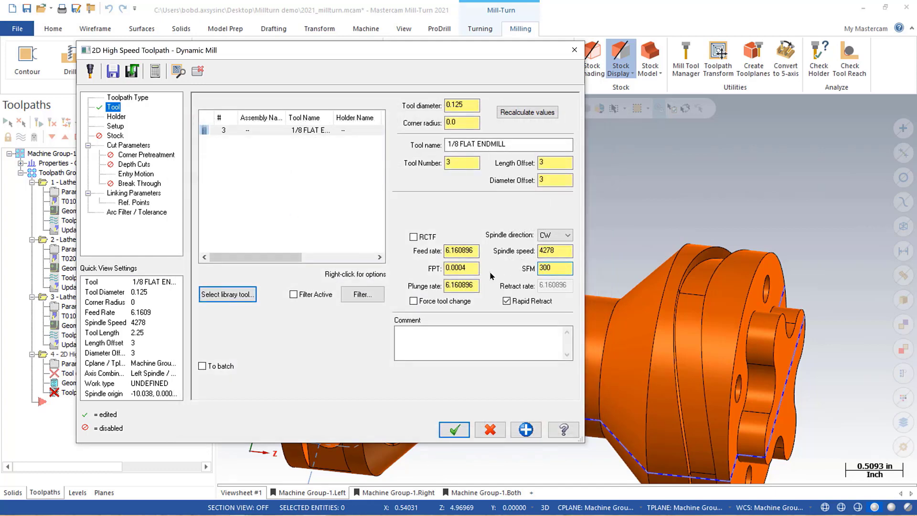
pyautogui.press('Tab')
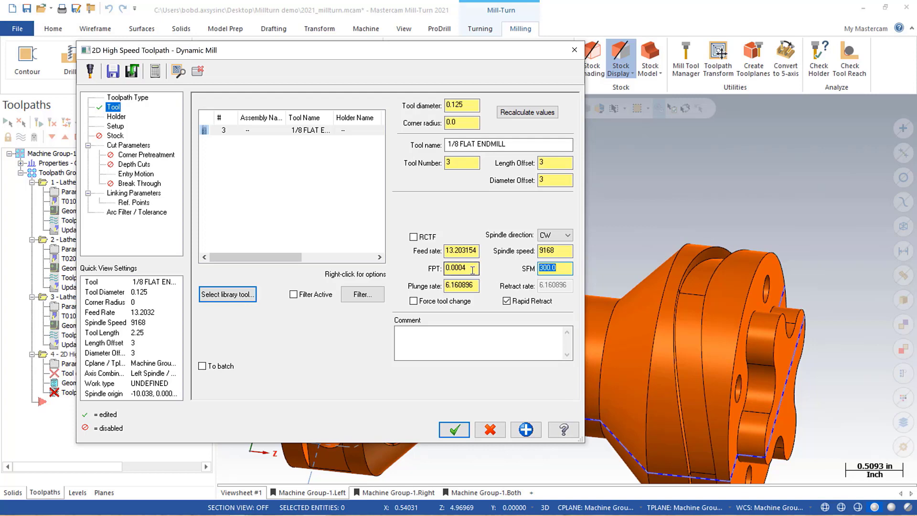
pyautogui.write('.002')
pyautogui.press('Tab')
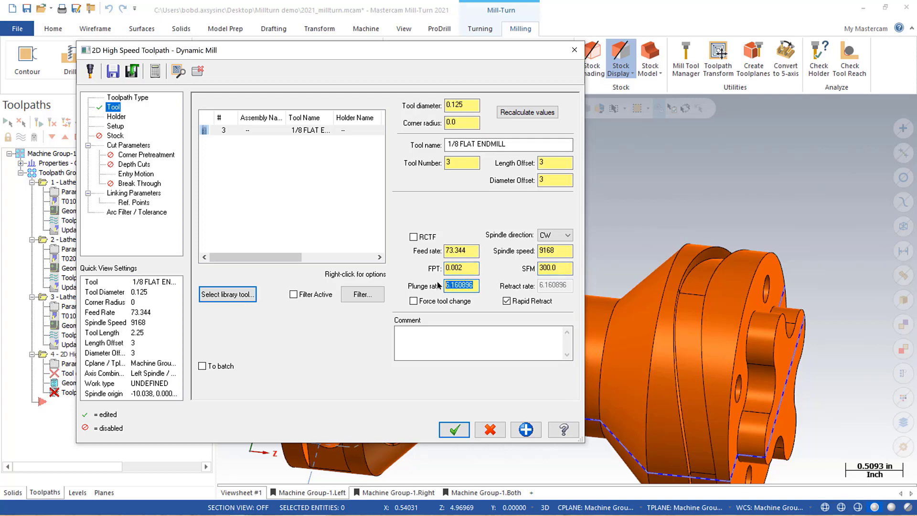
pyautogui.write('60')
pyautogui.press('Return')
pyautogui.click(414, 237)
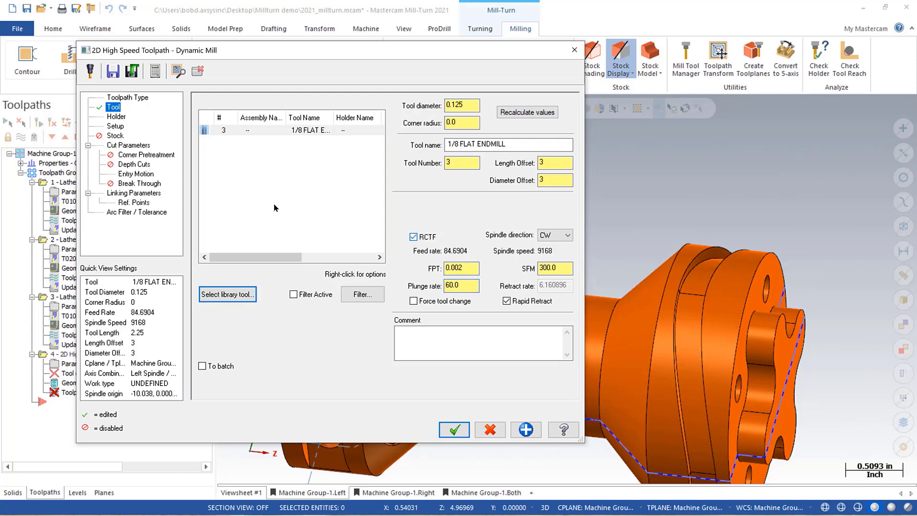
# Review the Setup page: Plane Rotation on the Left Spindle / B-Axis Head, toolplane GEOMETRY:B45C90
pyautogui.click(116, 127)
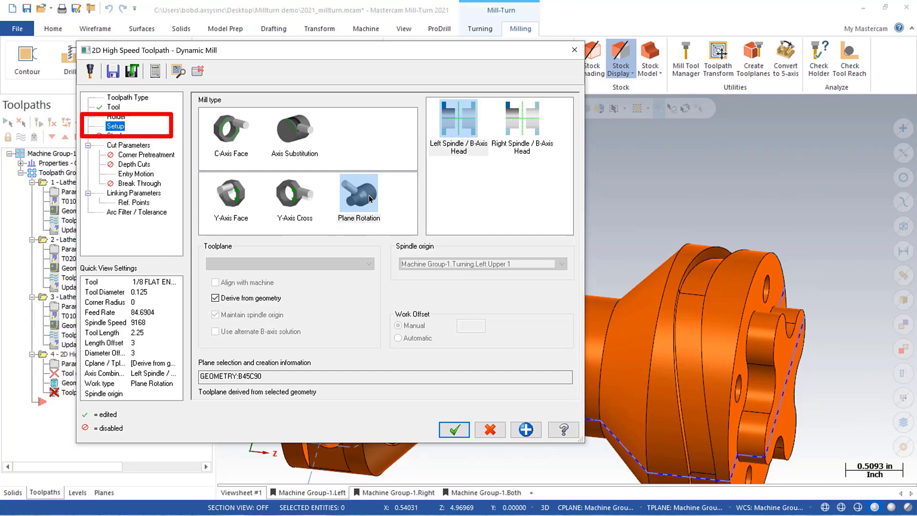
pyautogui.moveTo(434, 58); pyautogui.dragTo(242, 60)
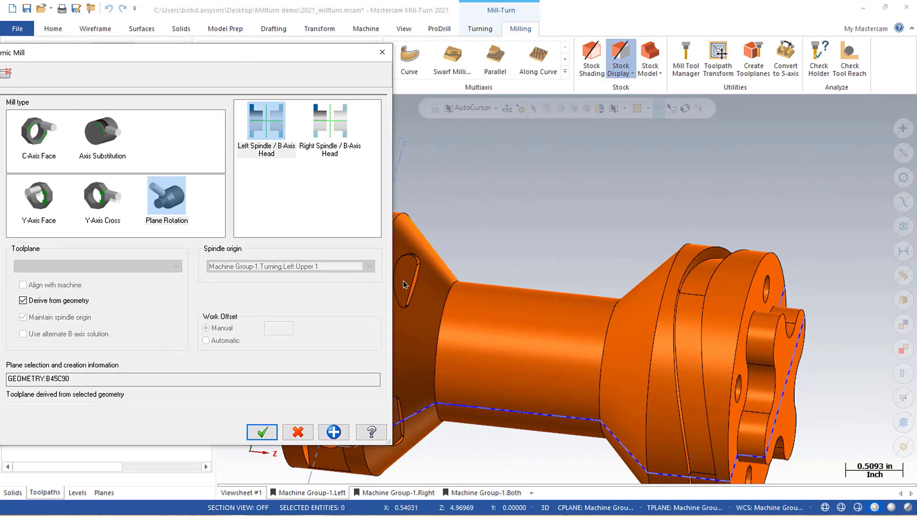
pyautogui.moveTo(296, 55); pyautogui.dragTo(572, 40)
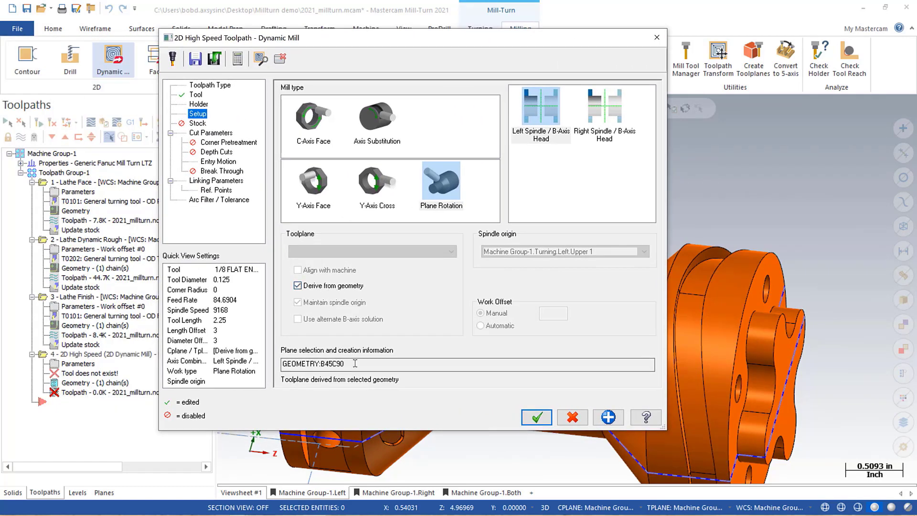
pyautogui.moveTo(288, 364); pyautogui.dragTo(345, 364)
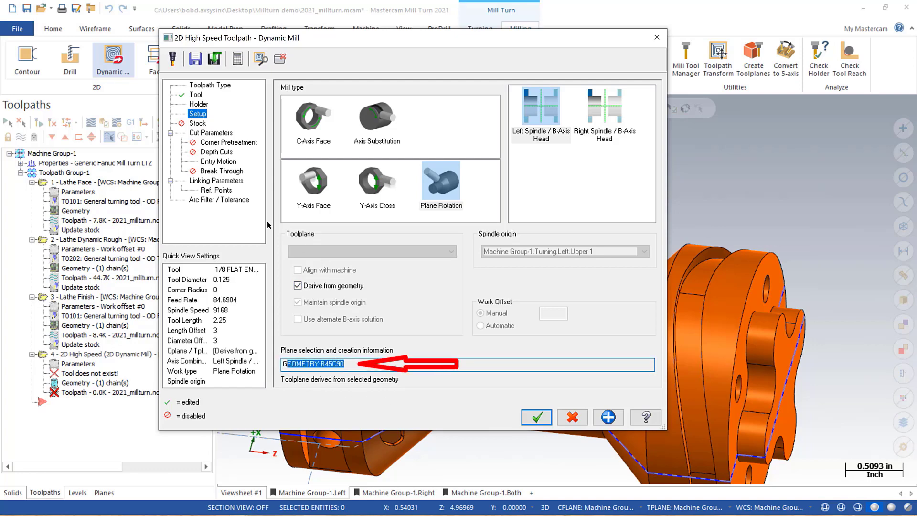
# Set minimum toolpath radius 5.0, 0.0 stock on walls and floors, and back feedrate 400
pyautogui.click(215, 132)
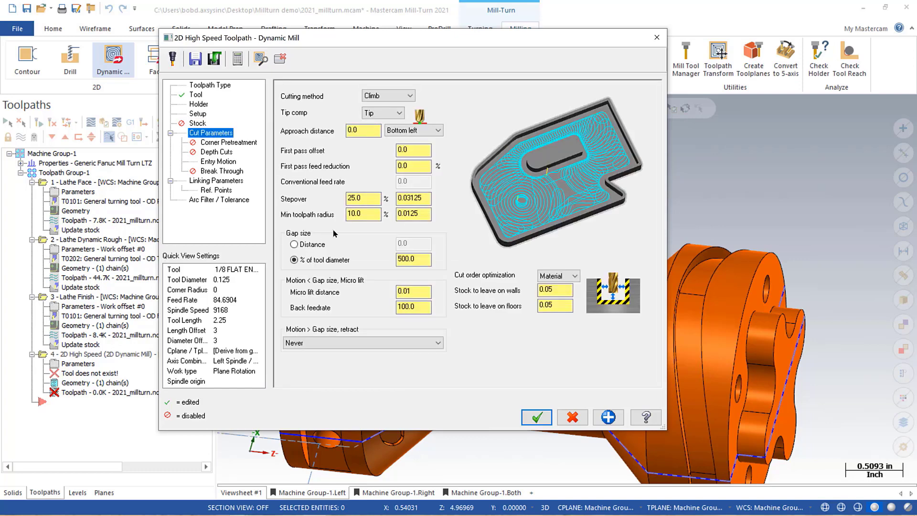
pyautogui.click(365, 213)
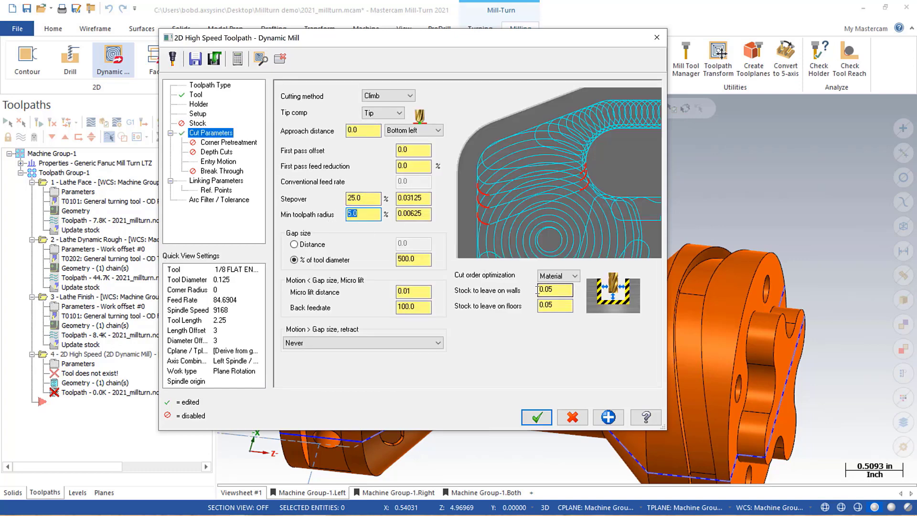
pyautogui.click(554, 290)
pyautogui.write('0.0')
pyautogui.click(560, 307)
pyautogui.write('0.0')
pyautogui.click(406, 308)
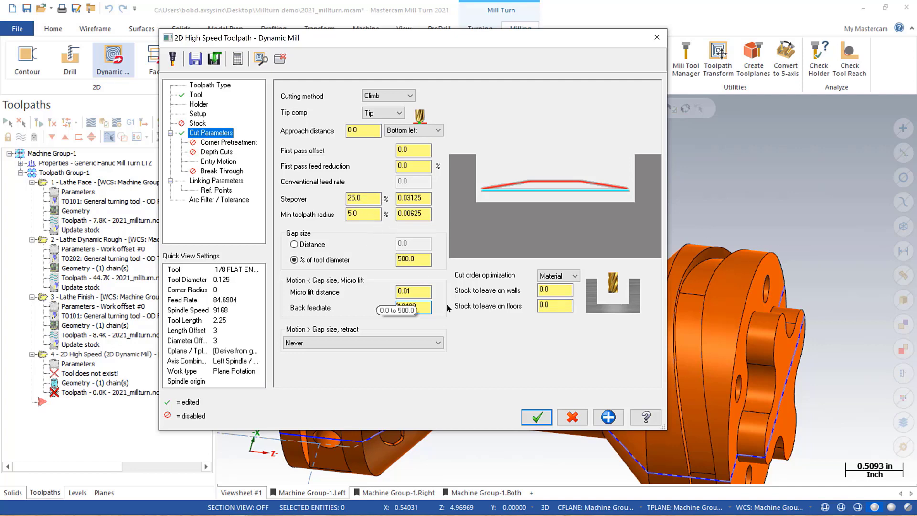
pyautogui.doubleClick(423, 306)
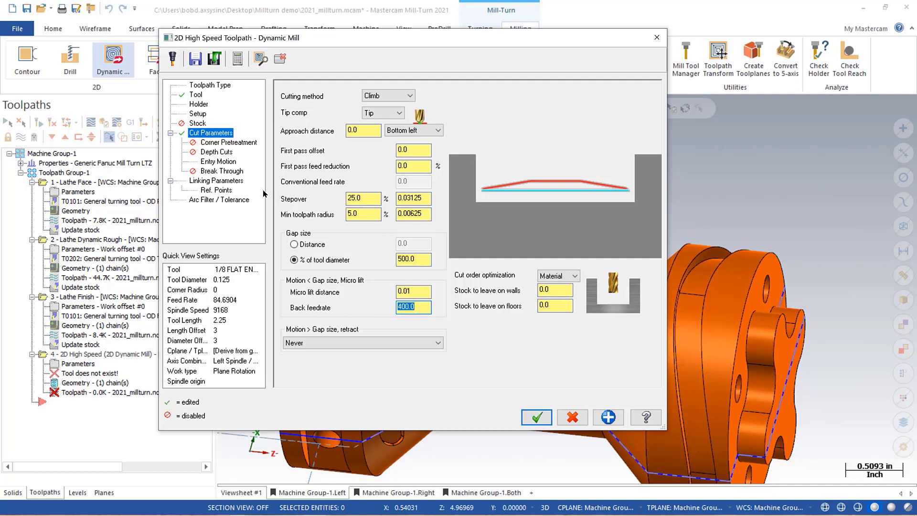
pyautogui.click(224, 172)
# Set incremental clearance 0.75, retract 0.375 and incremental top of stock 0, then regenerate
pyautogui.click(223, 181)
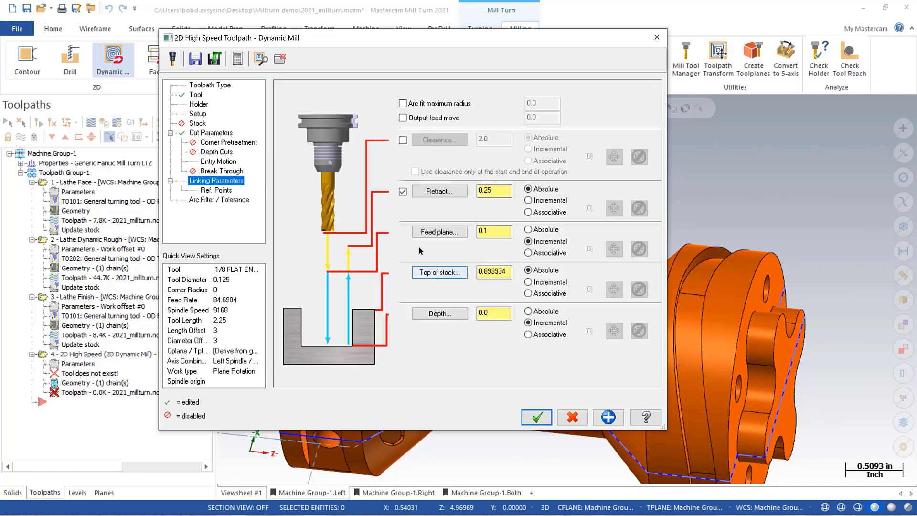
pyautogui.click(403, 140)
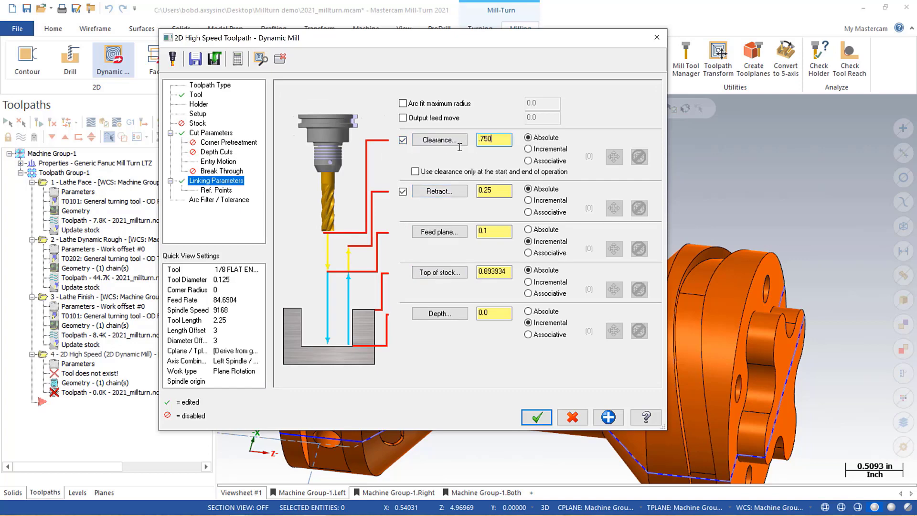
pyautogui.click(541, 149)
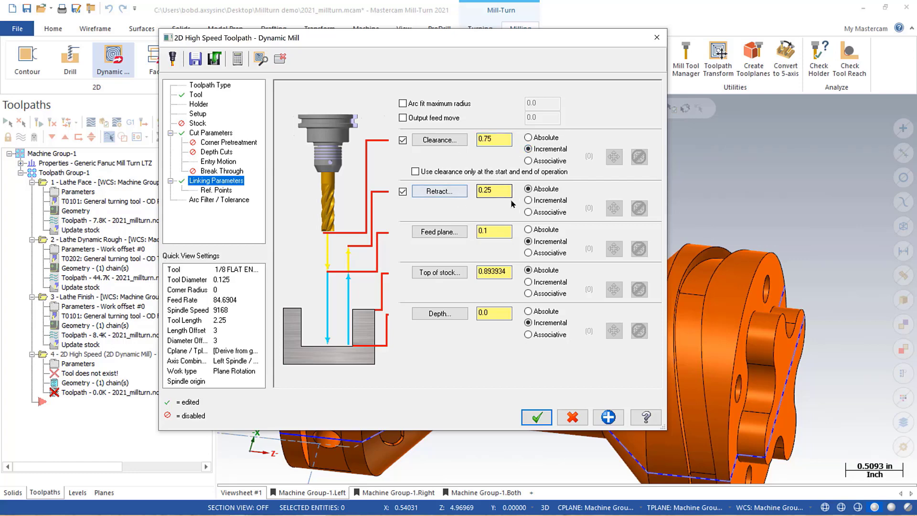
pyautogui.doubleClick(495, 191)
pyautogui.write('.')
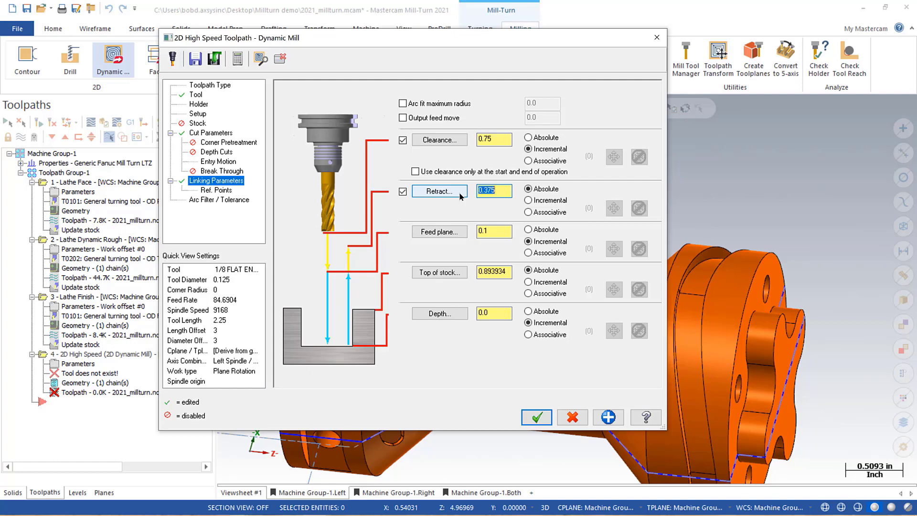
pyautogui.click(531, 282)
pyautogui.doubleClick(510, 269)
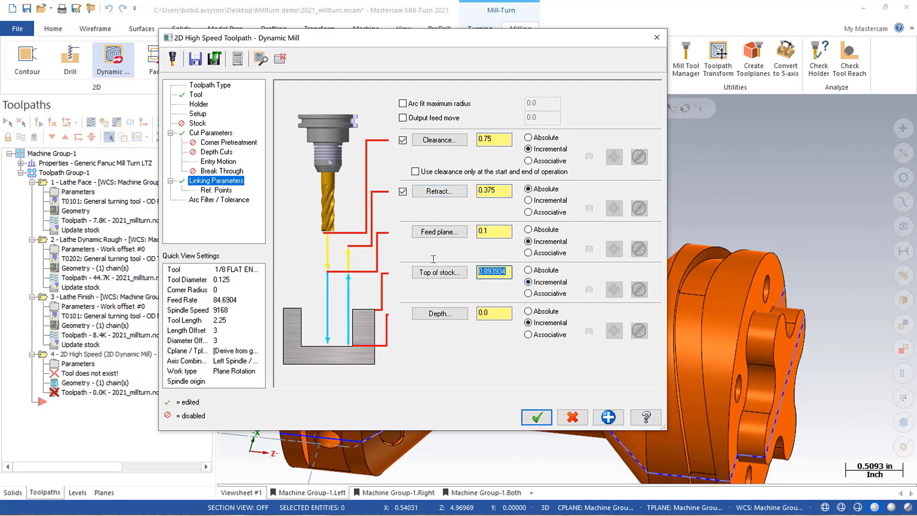
pyautogui.write('.0625')
pyautogui.click(536, 417)
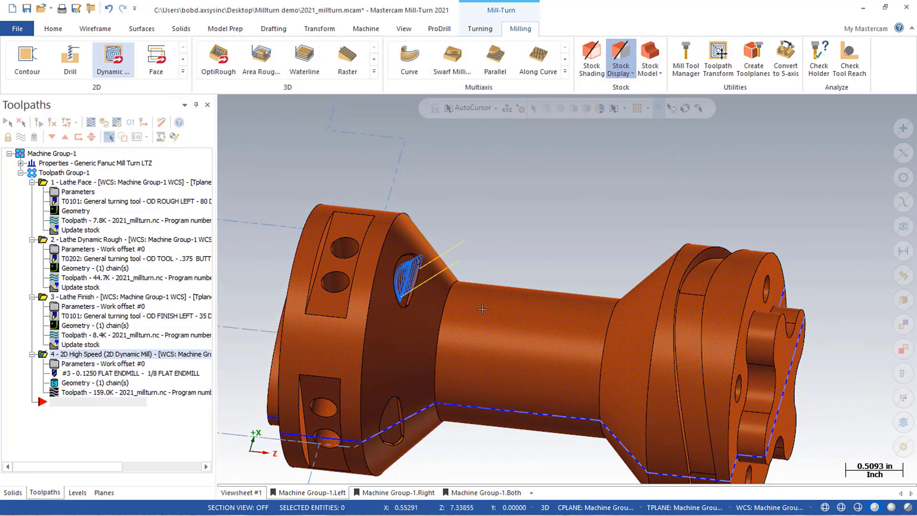
# Inspect the new toolpath from the side, then post all four Toolpath Group-1 operations
pyautogui.moveTo(502, 273)
pyautogui.mouseDown(button='middle')
pyautogui.moveTo(508, 244)
pyautogui.moveTo(515, 280)
pyautogui.mouseUp(button='middle')
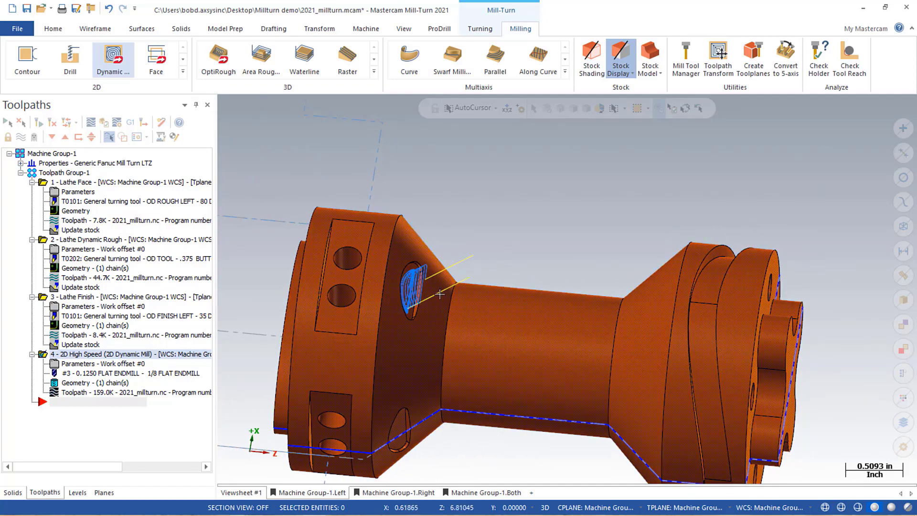
pyautogui.moveTo(438, 292)
pyautogui.mouseDown(button='middle')
pyautogui.moveTo(439, 264)
pyautogui.moveTo(434, 279)
pyautogui.moveTo(489, 277)
pyautogui.moveTo(502, 262)
pyautogui.moveTo(502, 286)
pyautogui.mouseUp(button='middle')
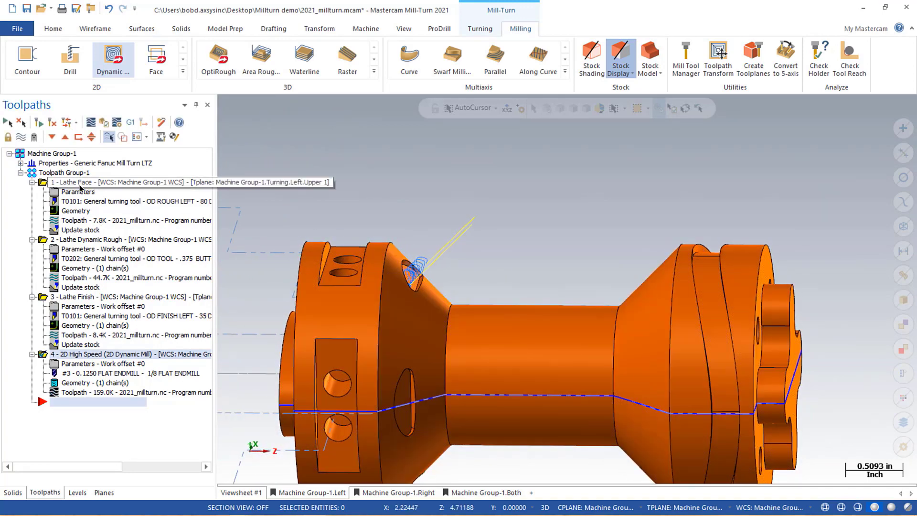
pyautogui.click(73, 173)
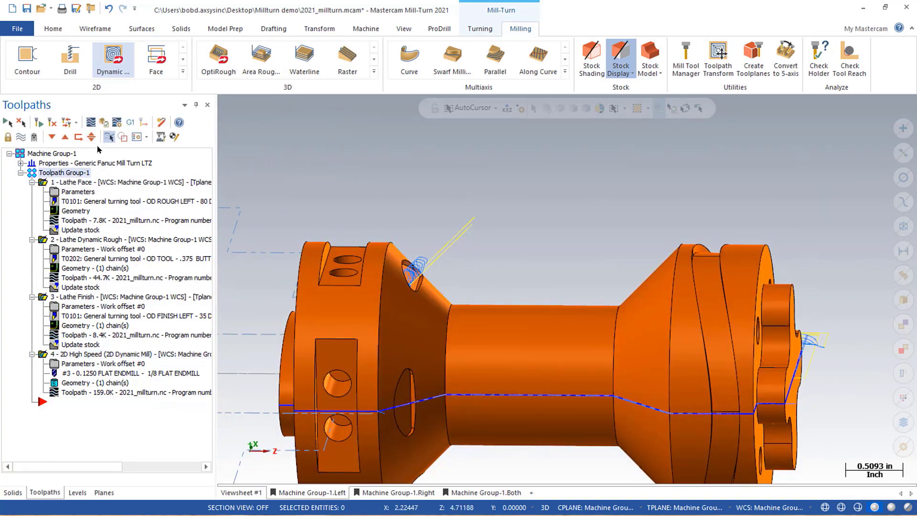
pyautogui.click(132, 124)
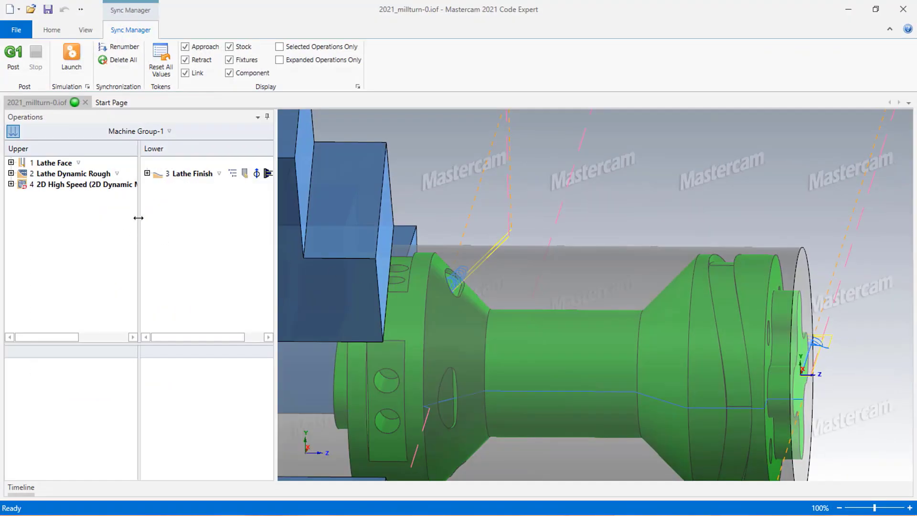
# Create Sync 2 from Lathe Finish's end to the 2D High Speed approach, save, and simulate
pyautogui.rightClick(139, 218)
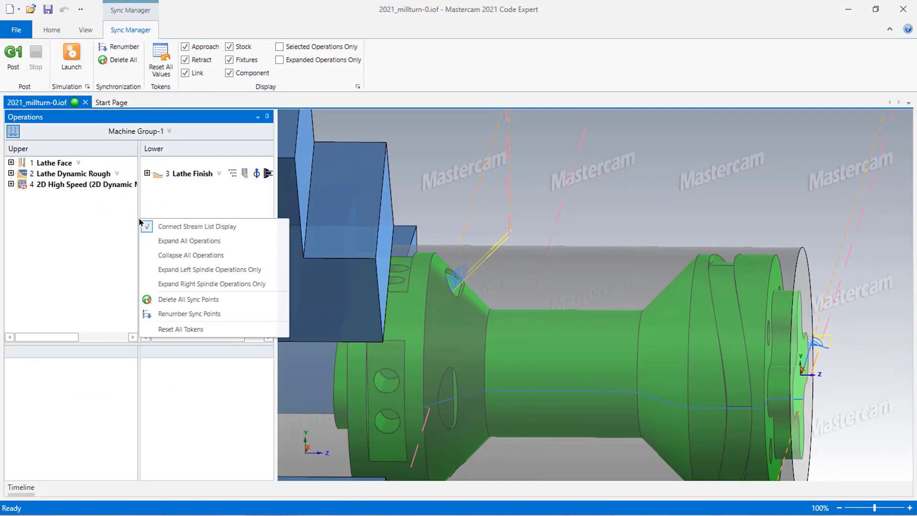
pyautogui.click(160, 241)
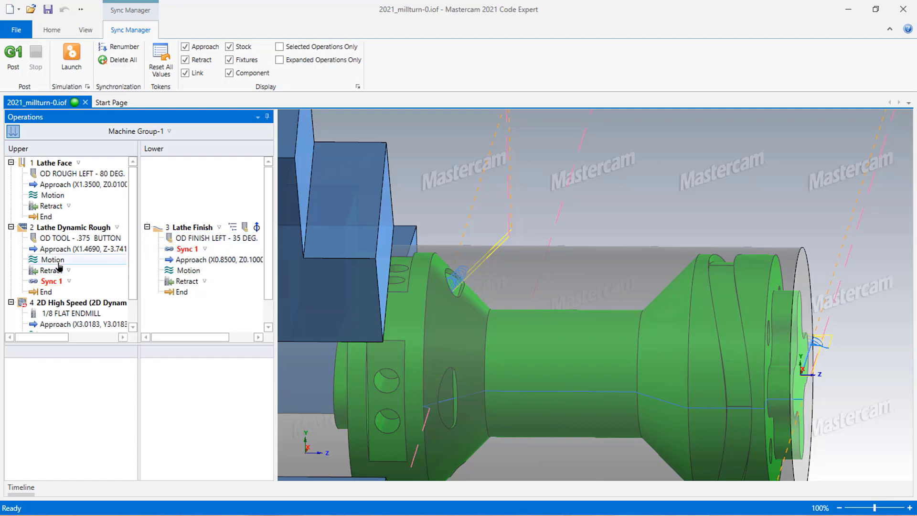
pyautogui.moveTo(56, 286)
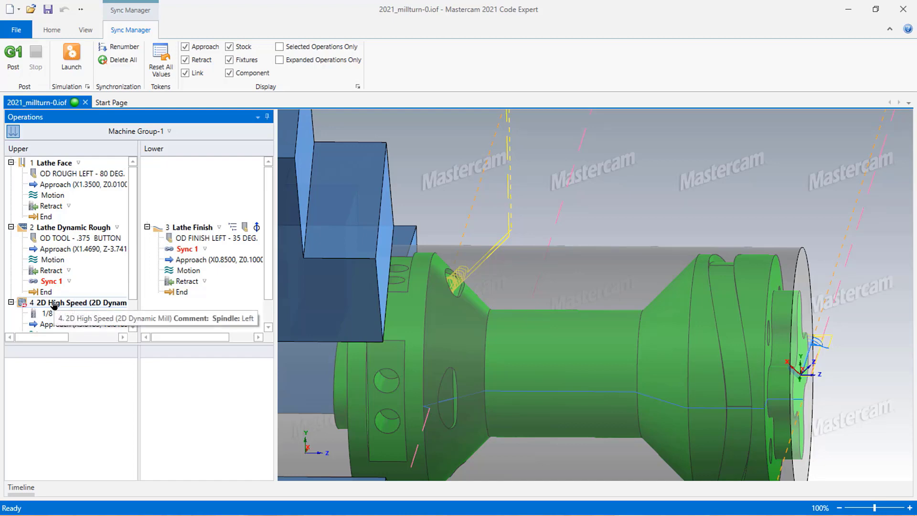
pyautogui.scroll(-1, 54, 305)
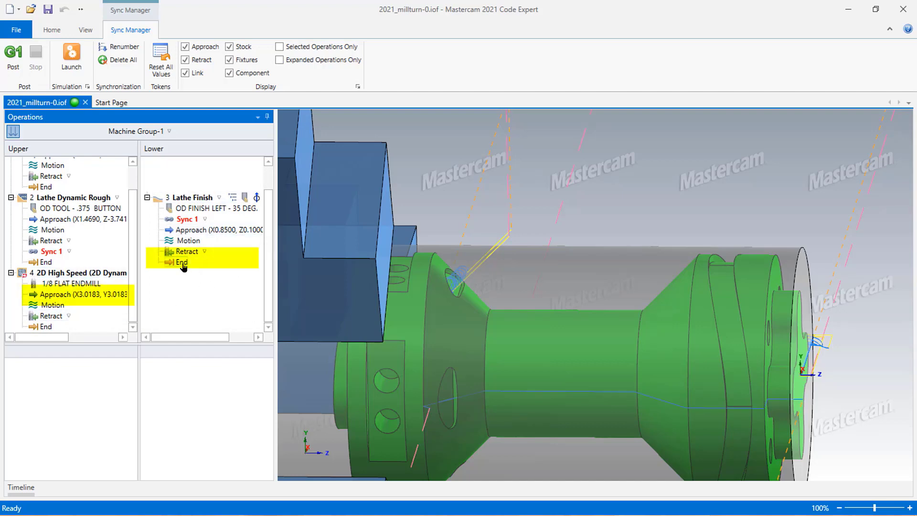
pyautogui.moveTo(183, 267); pyautogui.dragTo(41, 294)
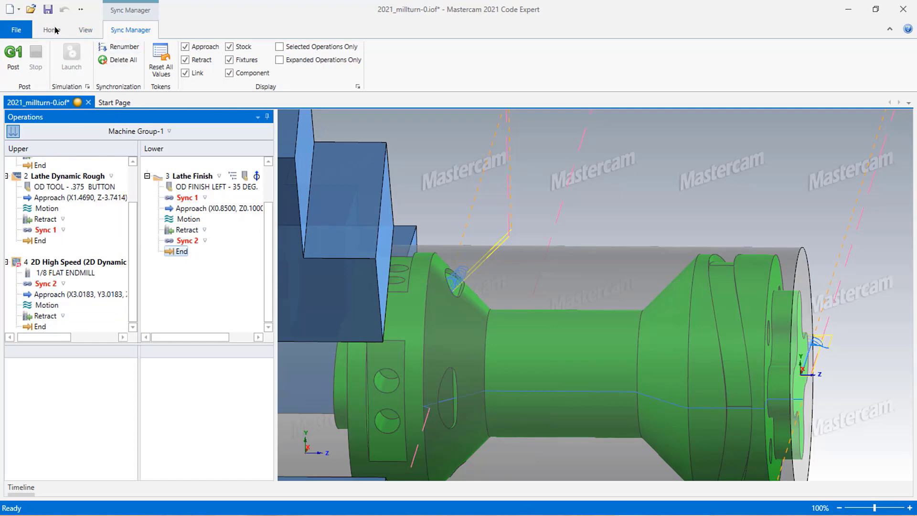
pyautogui.click(48, 9)
pyautogui.click(71, 52)
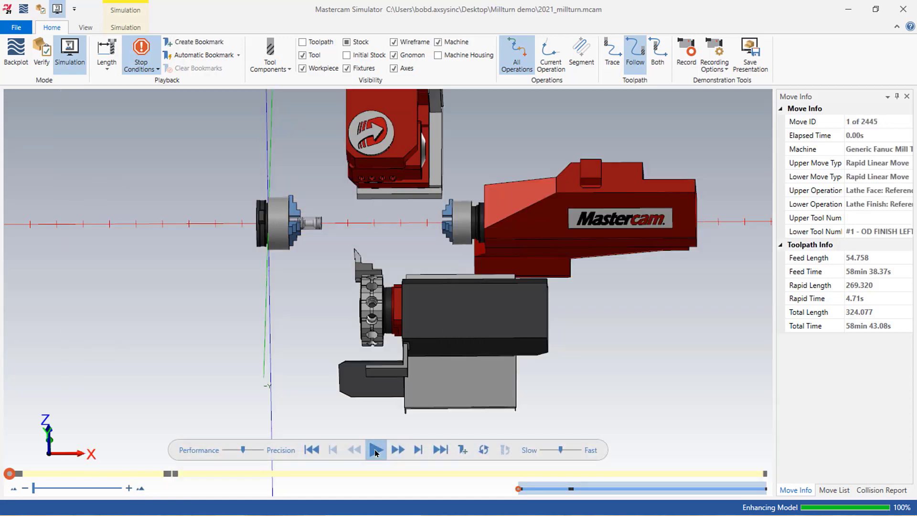
# Play all 2445 moves at increased speed while orbiting the machine, then minimize the Simulator
pyautogui.click(375, 450)
pyautogui.moveTo(560, 450); pyautogui.dragTo(572, 451)
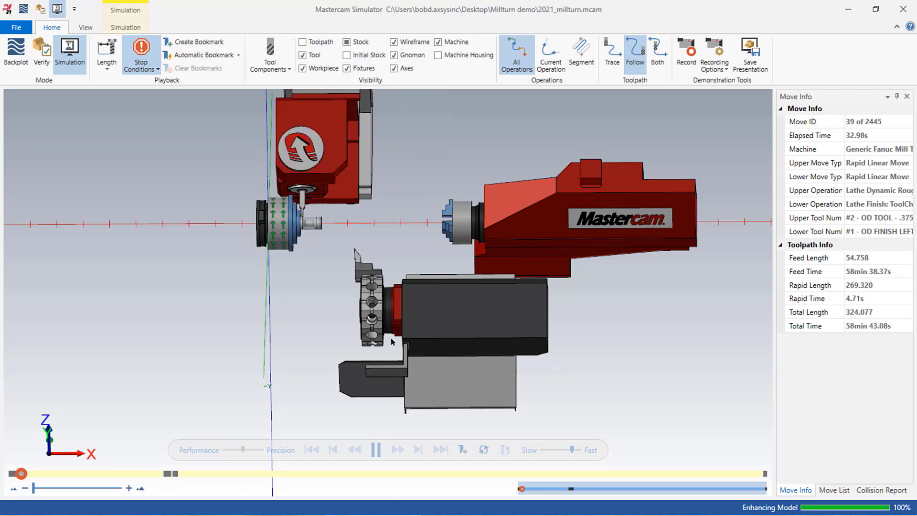
pyautogui.moveTo(391, 341); pyautogui.dragTo(381, 316, button='middle')
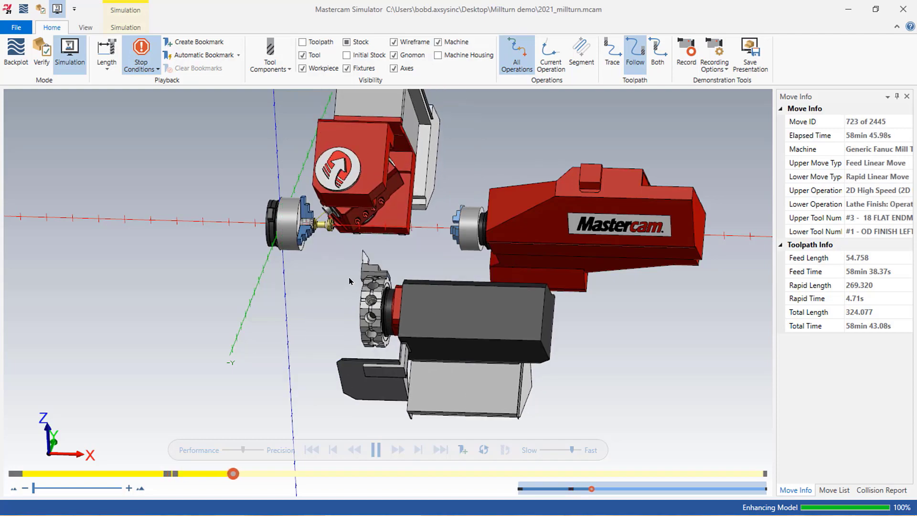
pyautogui.scroll(5, 313, 220)
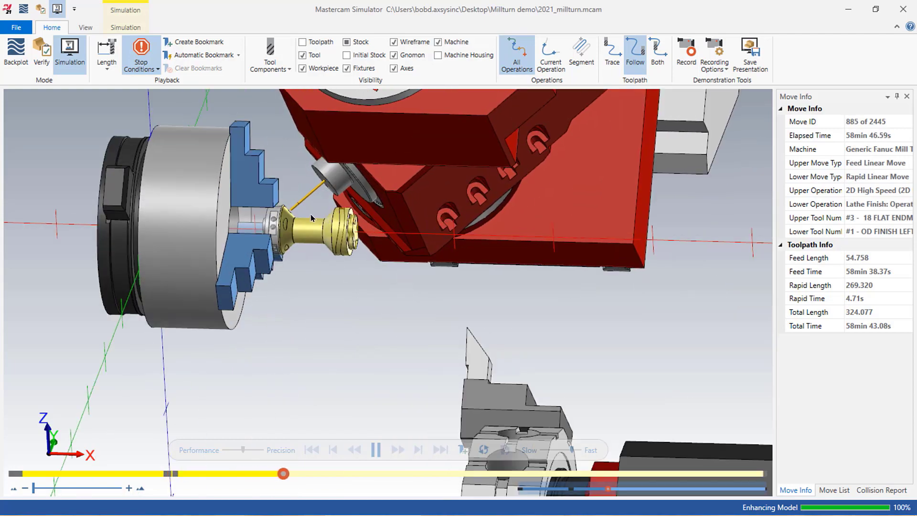
pyautogui.moveTo(311, 218); pyautogui.dragTo(383, 262, button='middle')
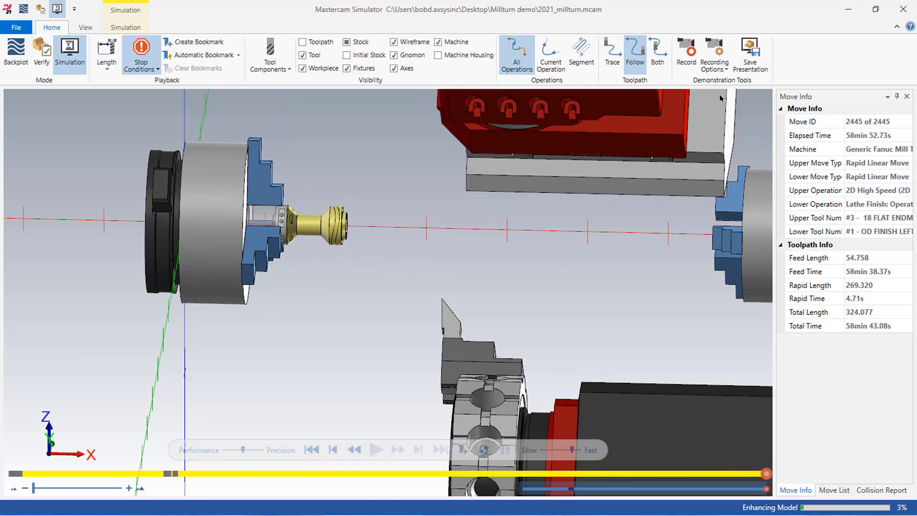
pyautogui.click(848, 14)
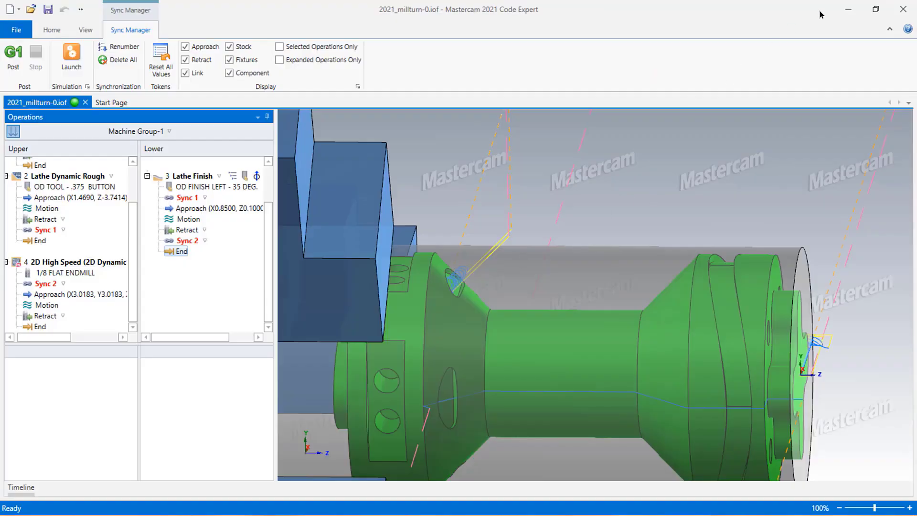
# Show the part in Top (WCS) view and collapse the Lathe Face, Dynamic Rough and Finish operations
pyautogui.click(849, 10)
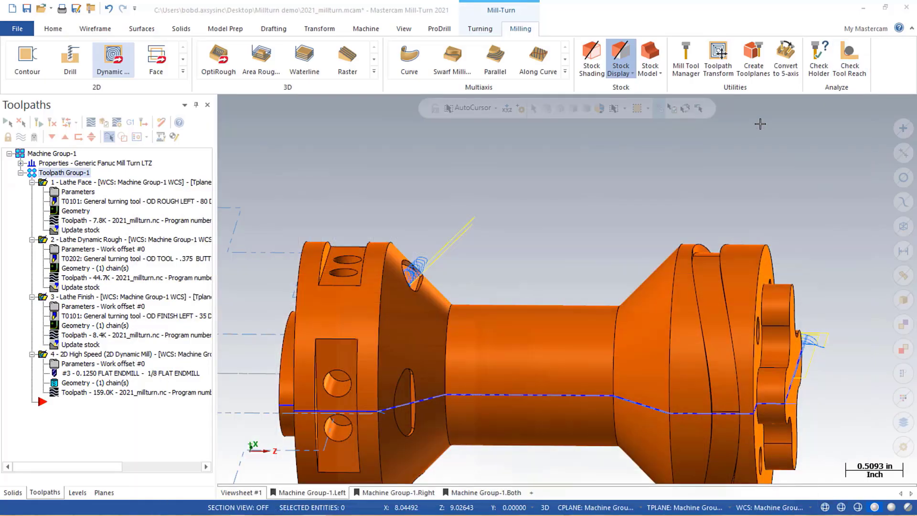
pyautogui.scroll(-5, 449, 235)
pyautogui.rightClick(453, 227)
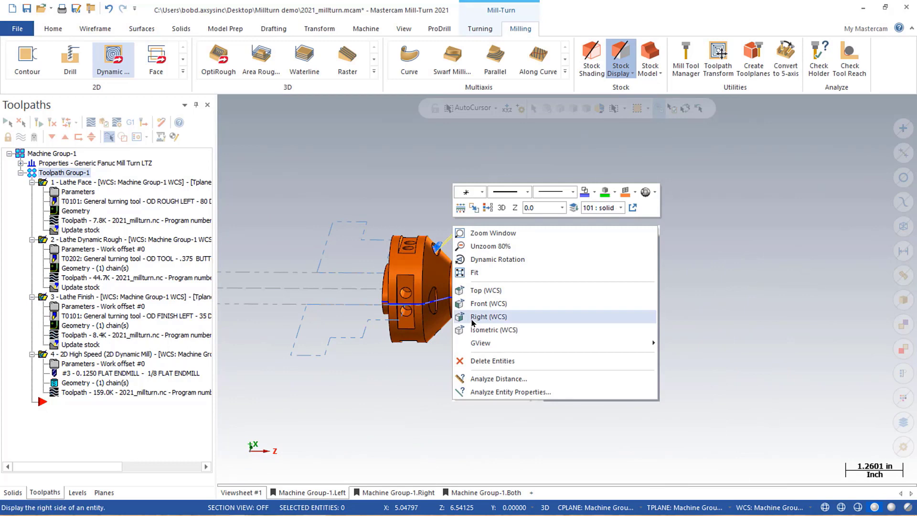
pyautogui.click(481, 291)
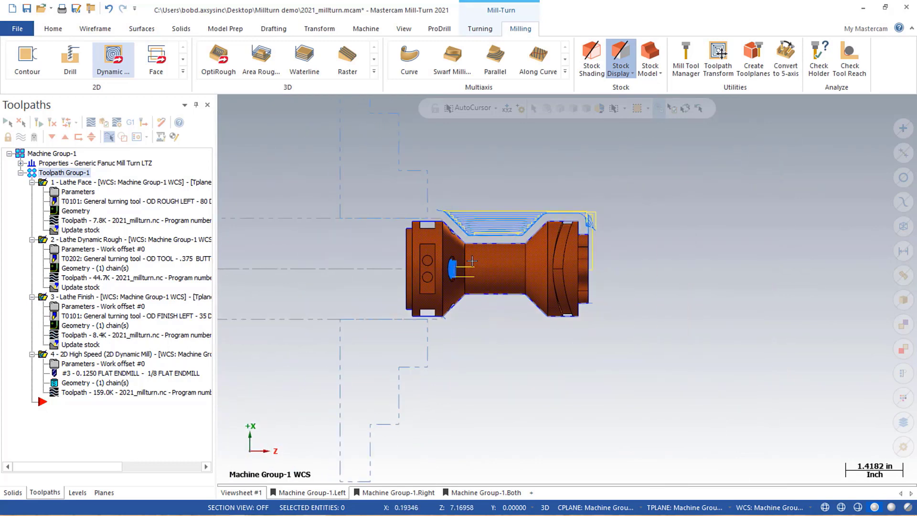
pyautogui.click(32, 182)
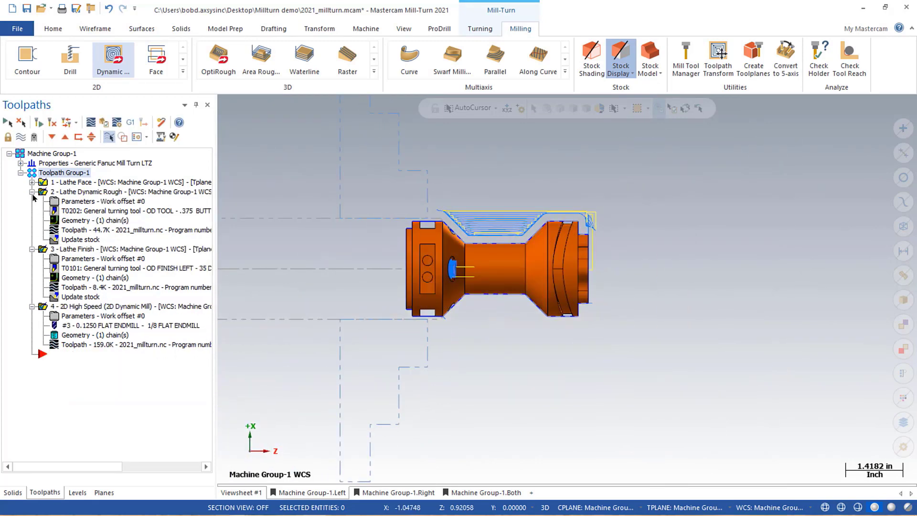
pyautogui.click(32, 192)
pyautogui.click(32, 202)
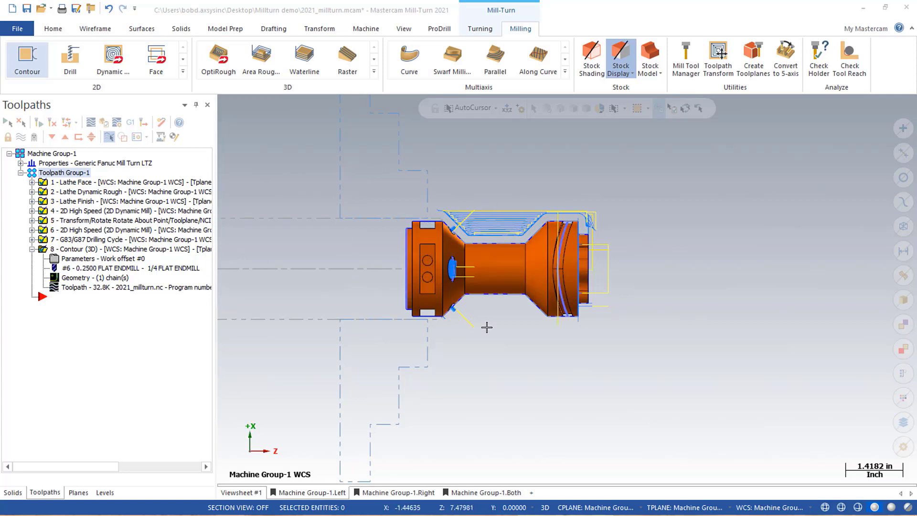
# Start a Pickoff, Stock Pull, Cutoff operation from the part handling operation types
pyautogui.click(478, 29)
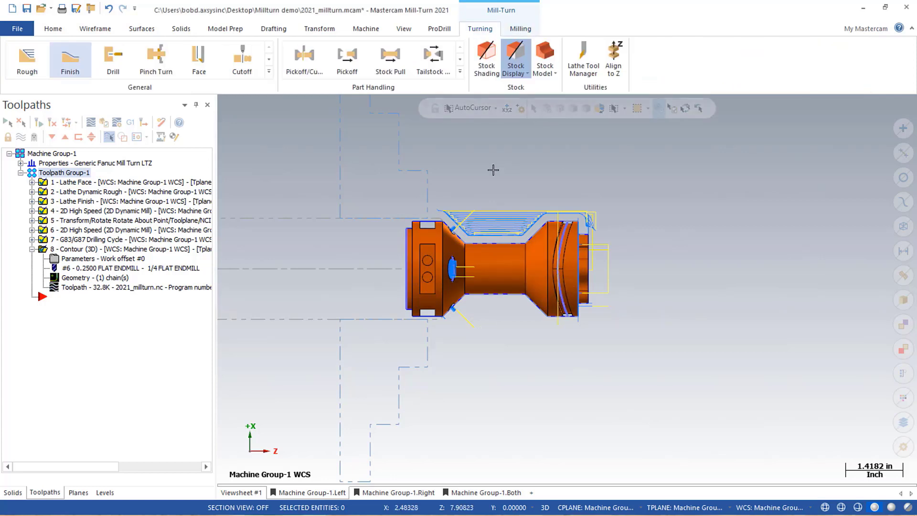
pyautogui.click(461, 72)
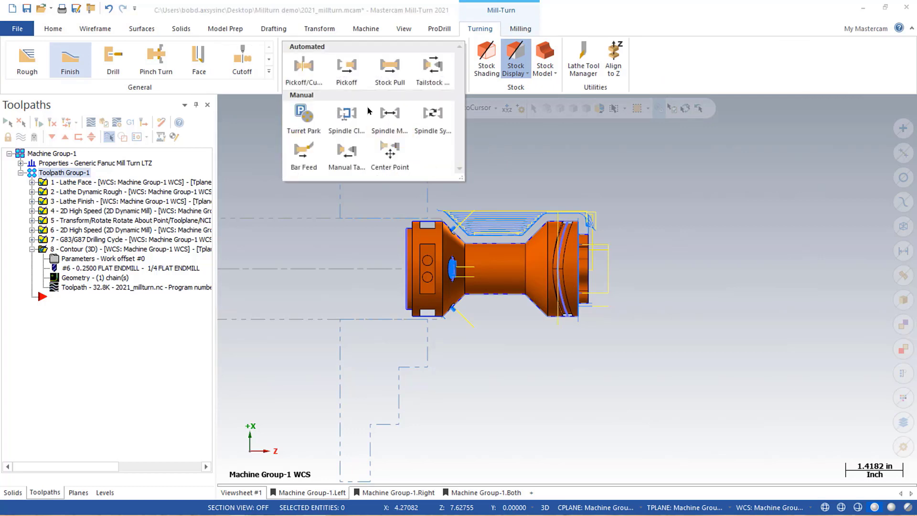
pyautogui.click(308, 72)
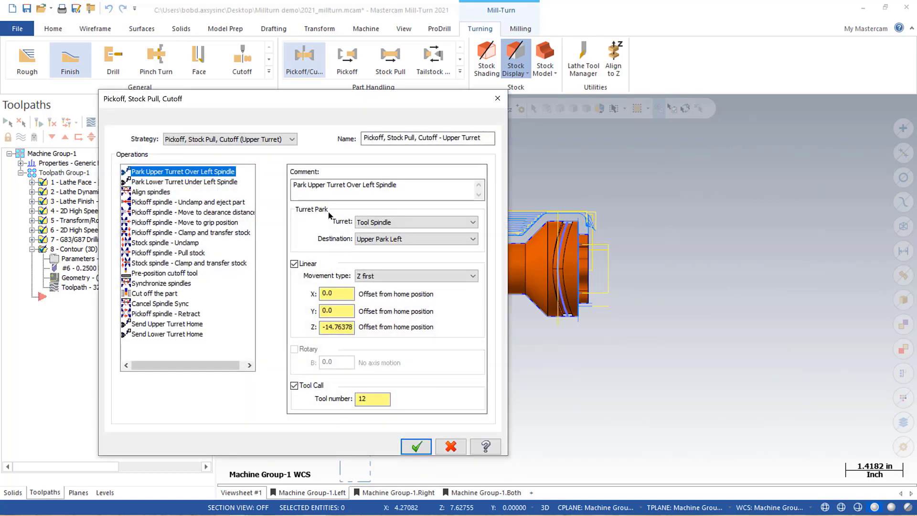
pyautogui.moveTo(308, 98); pyautogui.dragTo(238, 99)
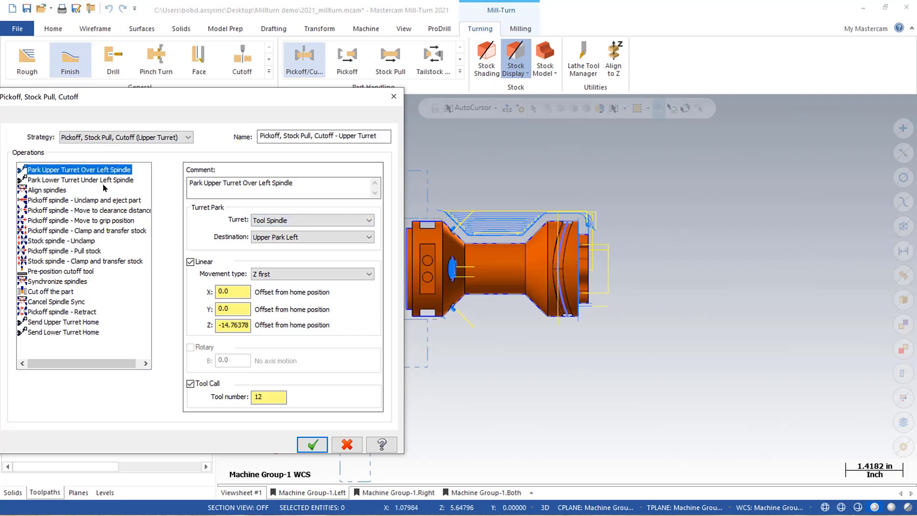
# Review the park, align, eject, clamp/transfer and return-home steps, then accept the sequence
pyautogui.click(71, 181)
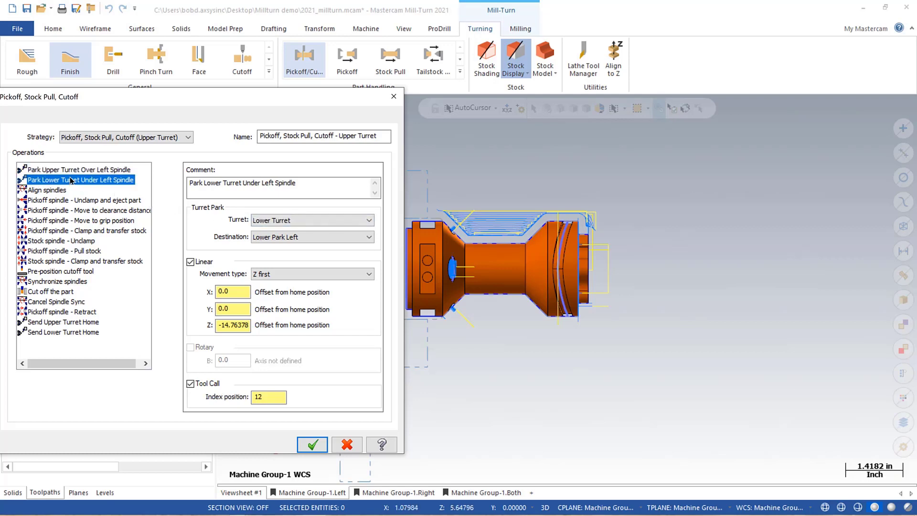
pyautogui.click(48, 190)
pyautogui.click(68, 201)
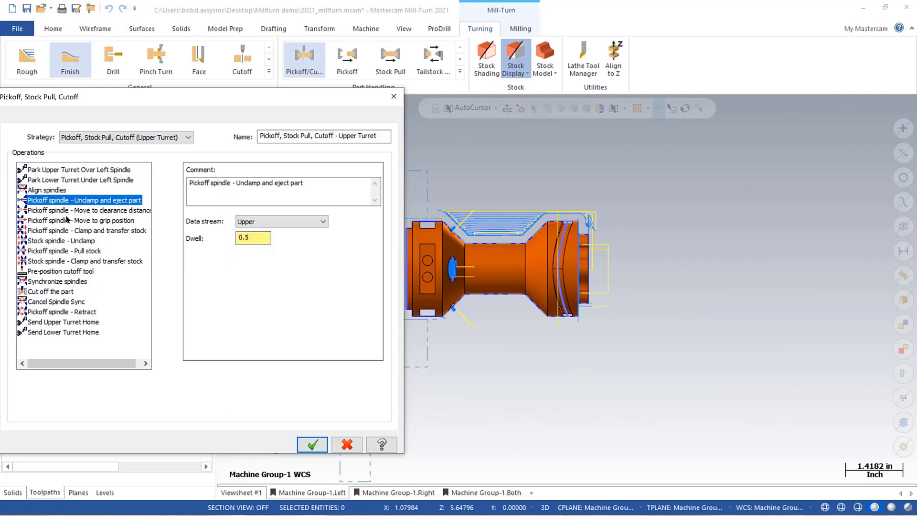
pyautogui.click(63, 212)
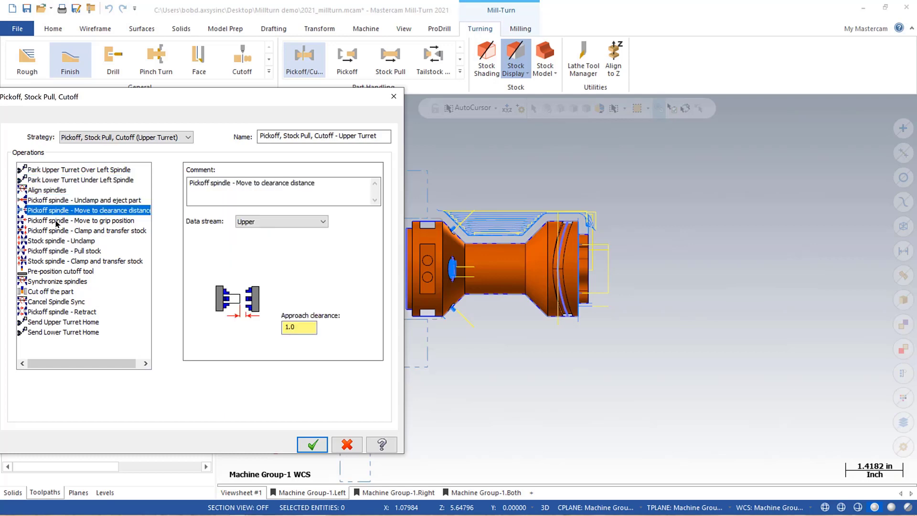
pyautogui.click(56, 222)
pyautogui.click(57, 232)
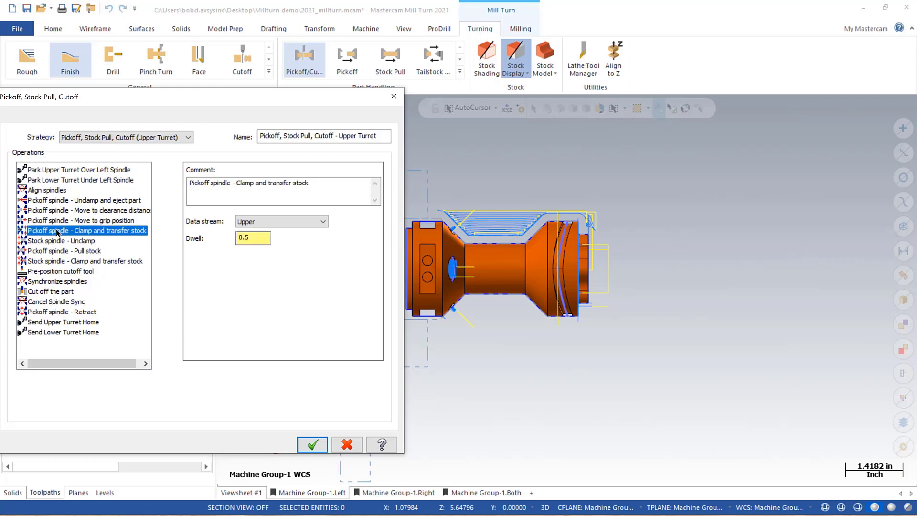
pyautogui.click(55, 333)
pyautogui.click(323, 440)
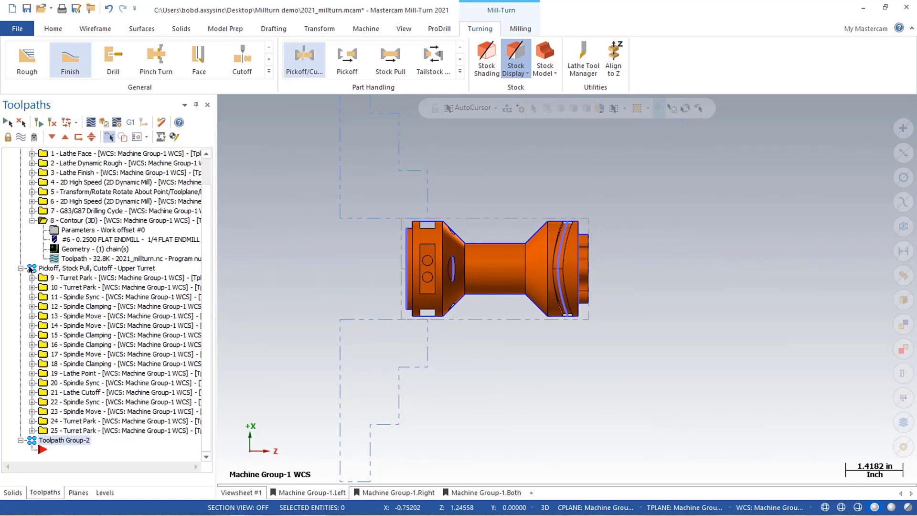
# Collapse the Contour (3D) operation 8 details in the Toolpaths tree
pyautogui.click(32, 220)
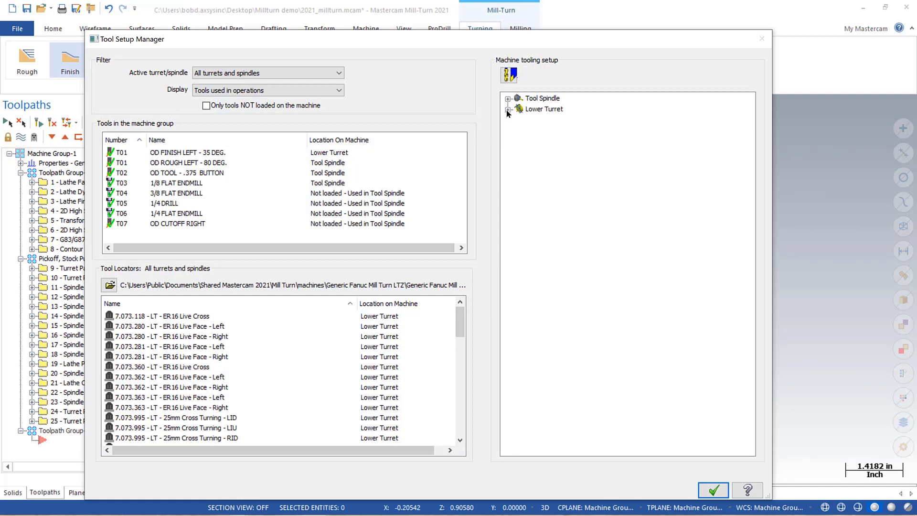
# Set a -1.0 in projection length on lower turret Index 1 Station 1's OD FINISH LEFT - 35 DEG. tool
pyautogui.click(507, 109)
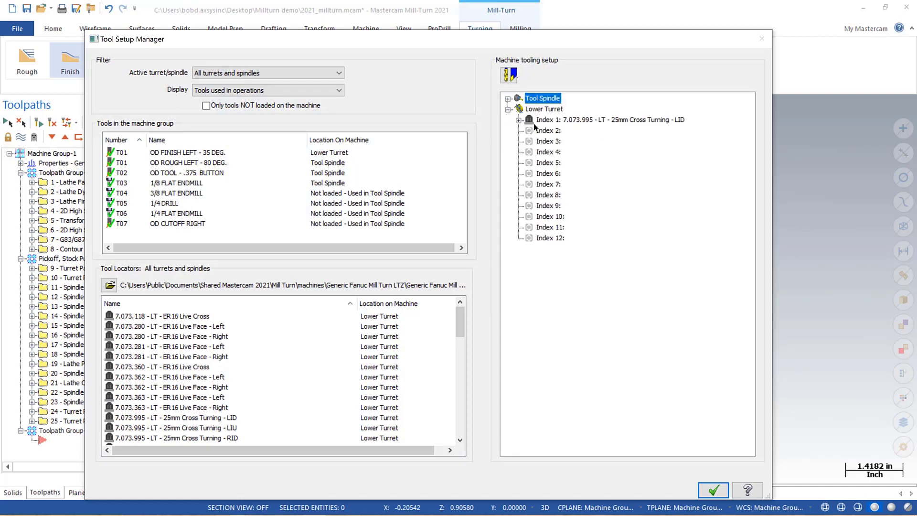
pyautogui.click(518, 120)
pyautogui.click(606, 134)
pyautogui.rightClick(606, 134)
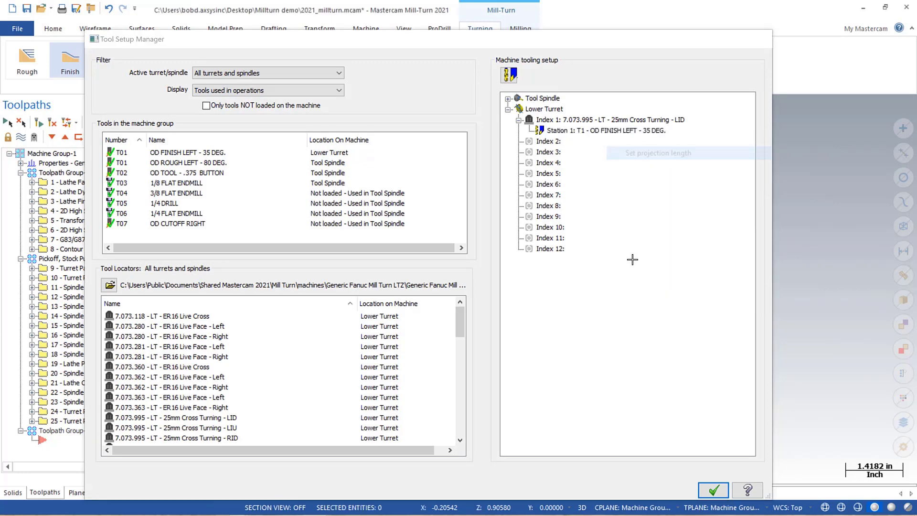
pyautogui.click(644, 154)
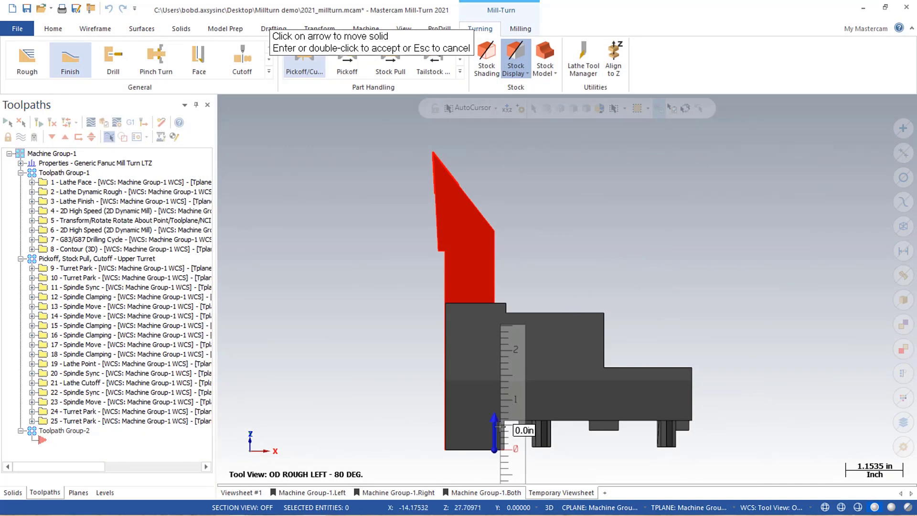
pyautogui.click(494, 442)
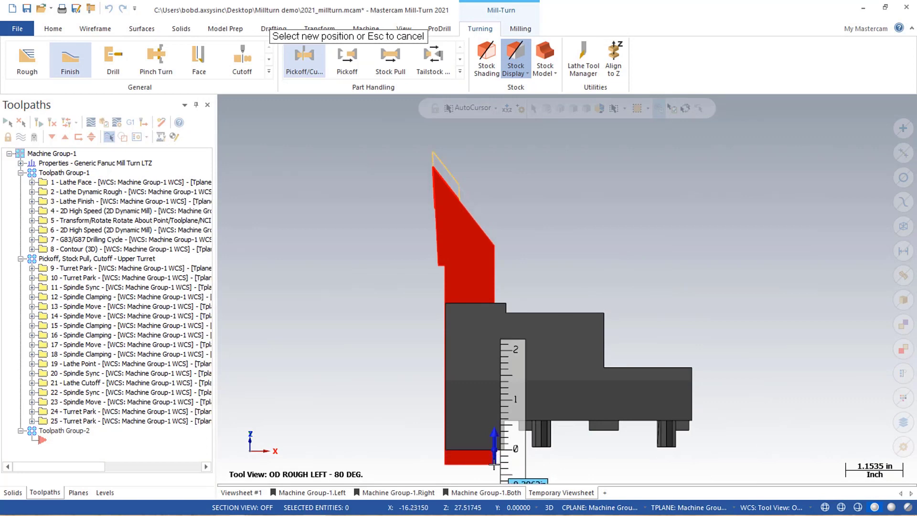
pyautogui.press('Tab')
pyautogui.write('-1')
pyautogui.press('Return')
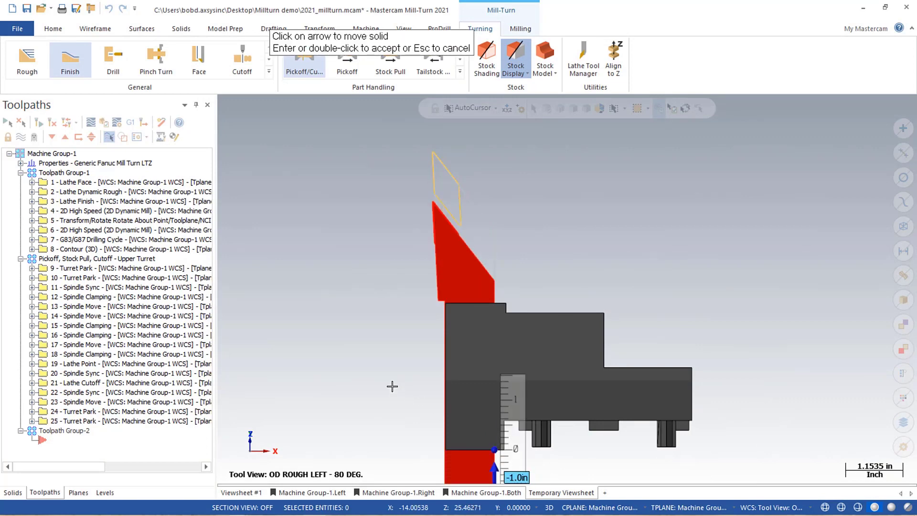
pyautogui.press('Return')
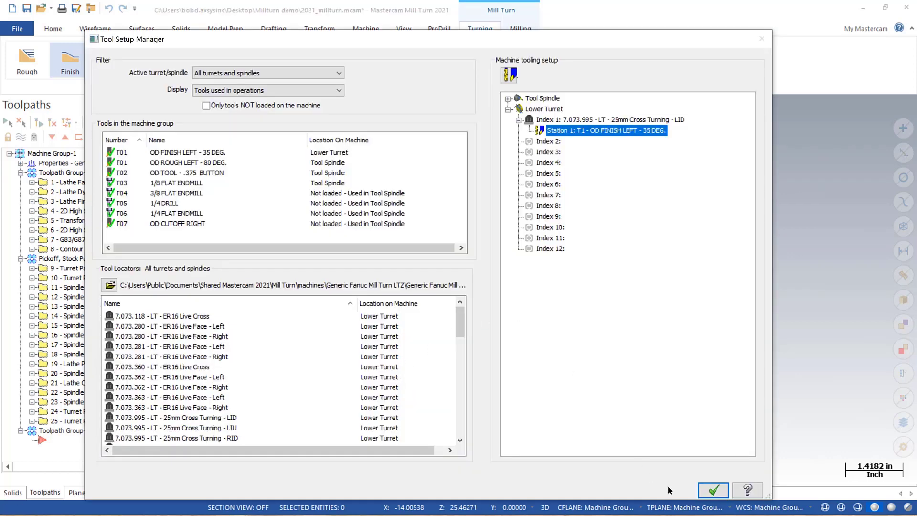
pyautogui.click(713, 490)
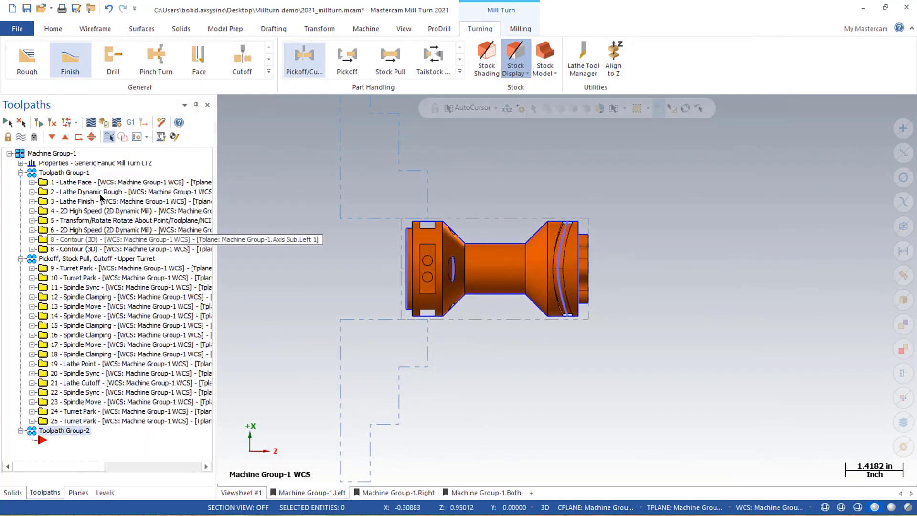
# Select all 25 Machine Group-1 operations and post them to Code Expert's Sync Manager
pyautogui.click(47, 154)
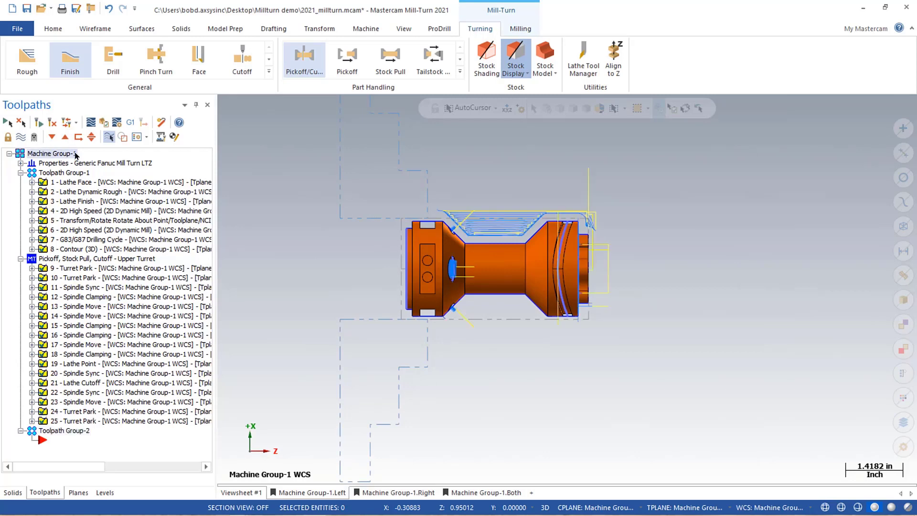
pyautogui.click(131, 123)
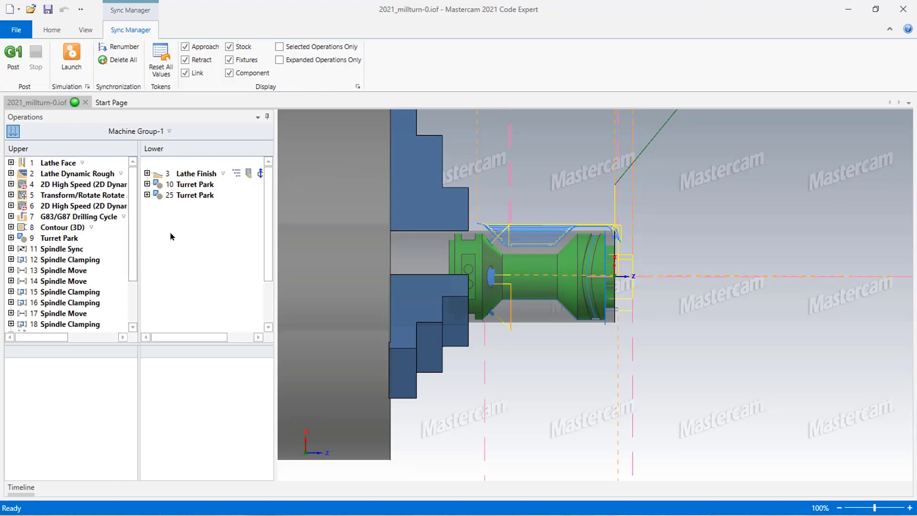
# Launch the synced-operations simulation, start playback, and raise the speed toward Fast
pyautogui.click(72, 53)
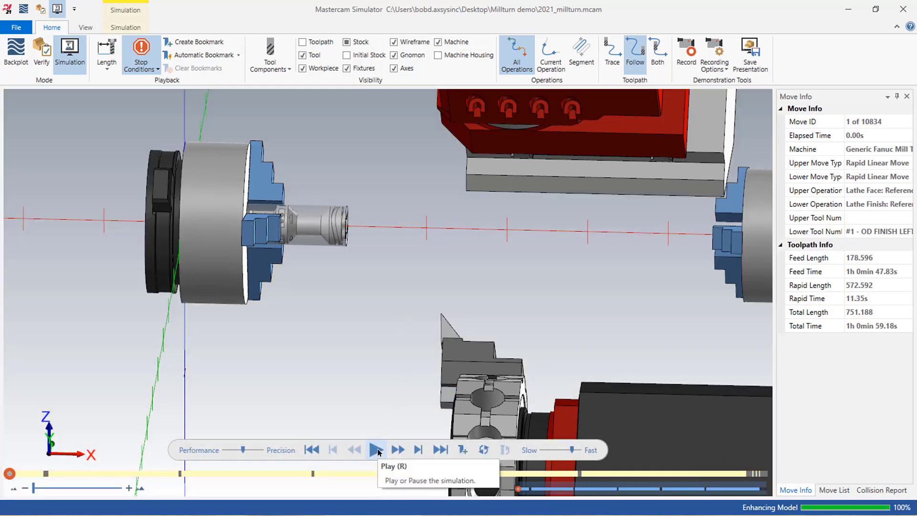
pyautogui.click(377, 450)
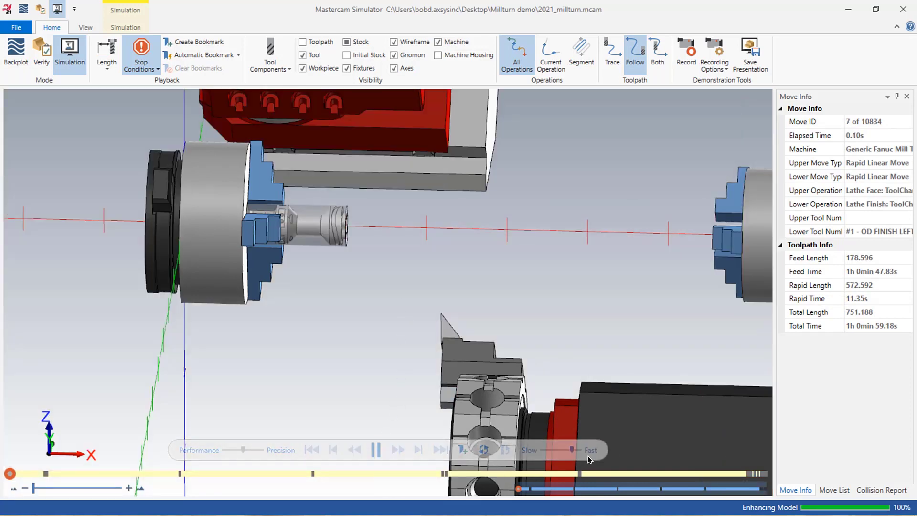
pyautogui.click(577, 450)
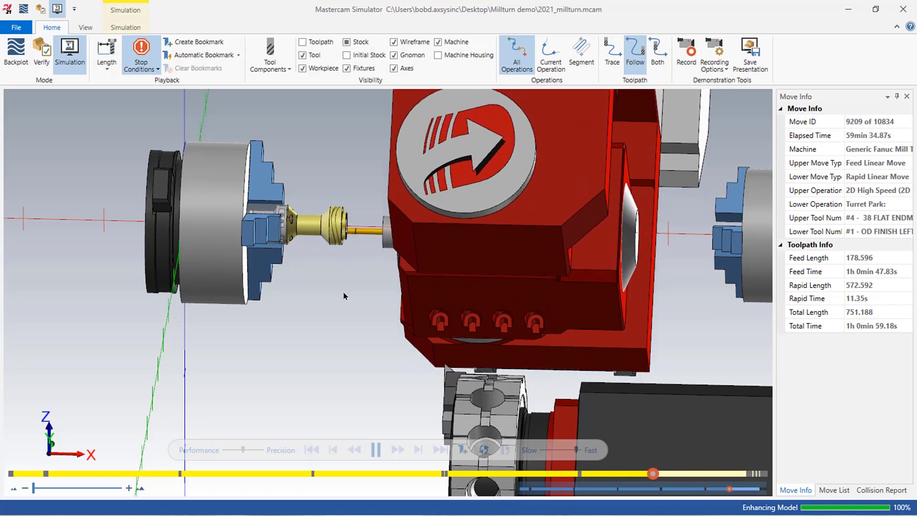
# Turn to a front view and resume playback past the collision stop through move 10834
pyautogui.moveTo(374, 285)
pyautogui.mouseDown(button='middle')
pyautogui.moveTo(382, 289)
pyautogui.moveTo(376, 299)
pyautogui.mouseUp(button='middle')
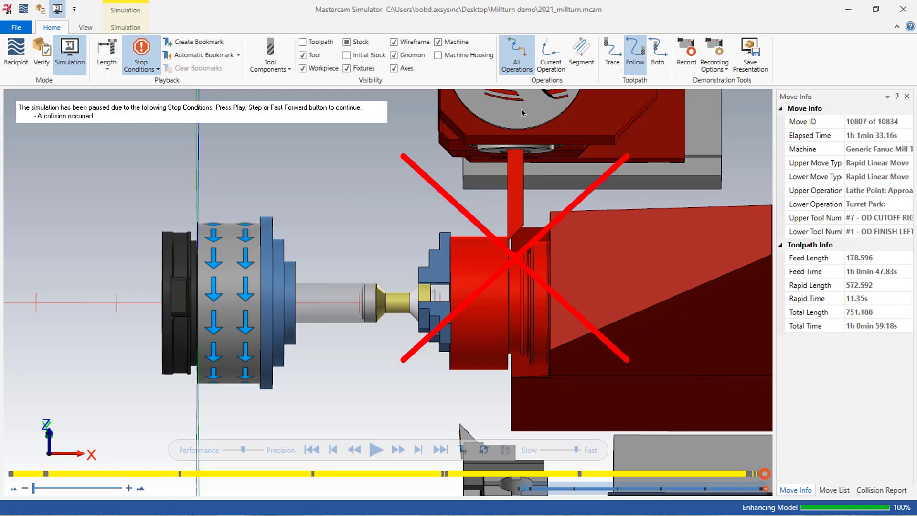
pyautogui.click(377, 449)
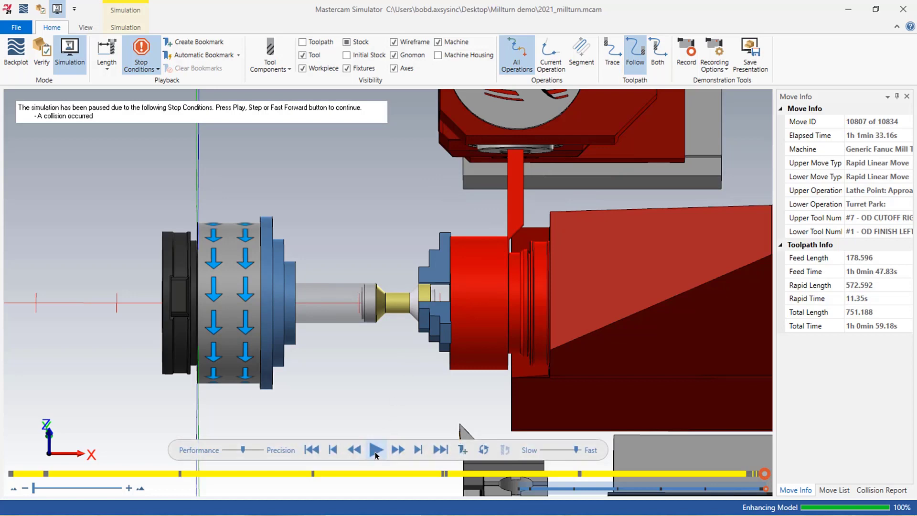
pyautogui.click(376, 451)
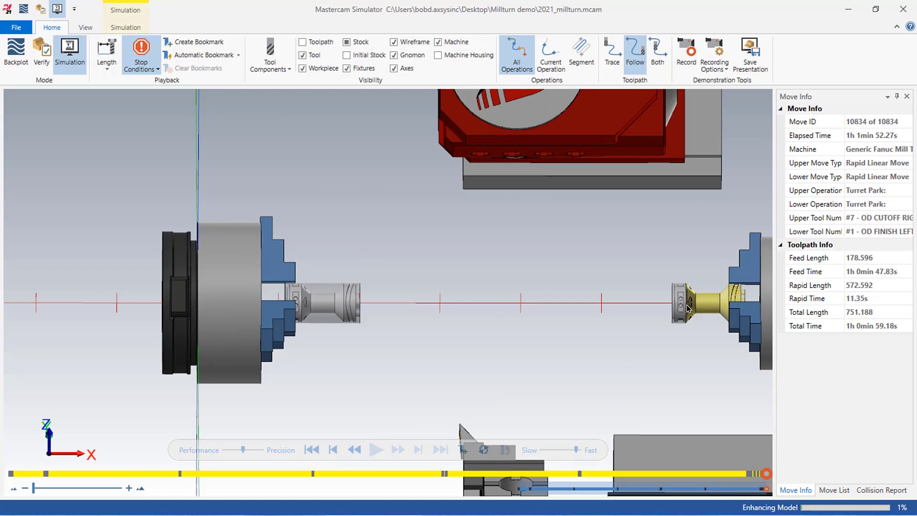
pyautogui.scroll(5, 688, 308)
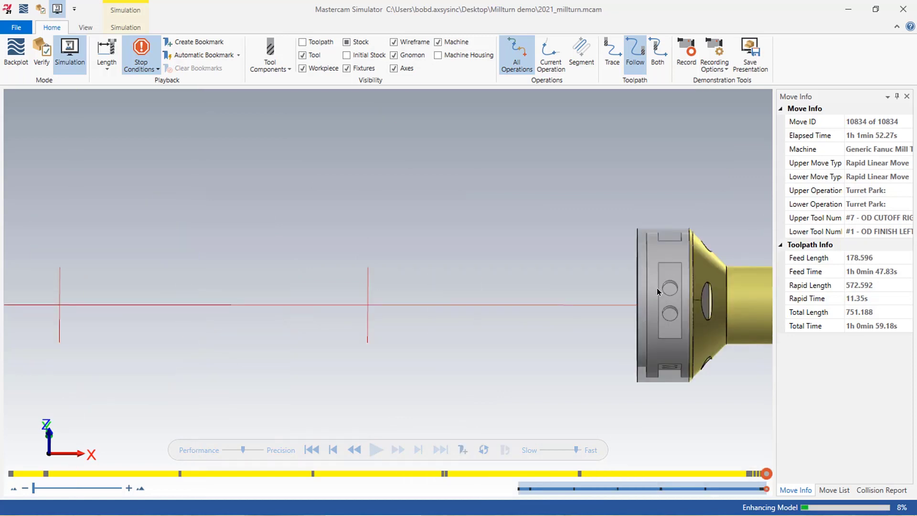
pyautogui.scroll(-5, 658, 292)
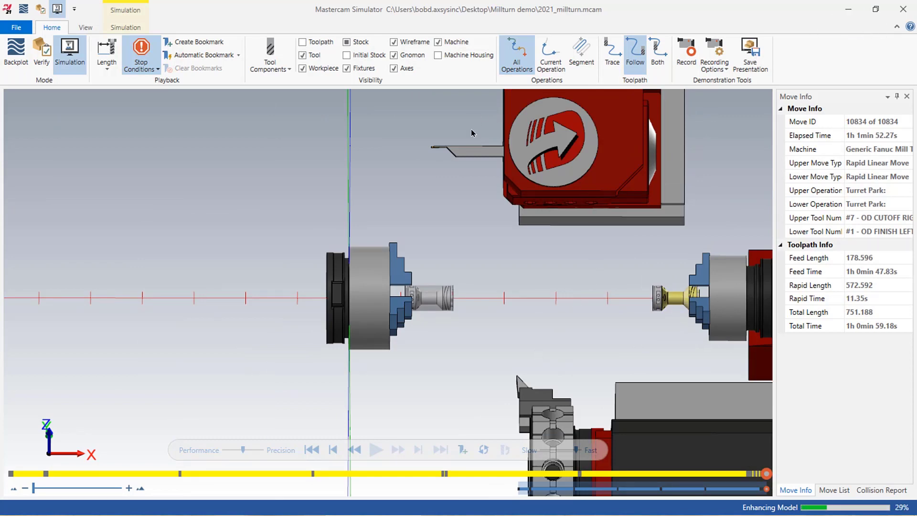
# Minimize the Simulator, leave Code Expert, and display the Machine Group-1.Right viewsheet
pyautogui.click(849, 10)
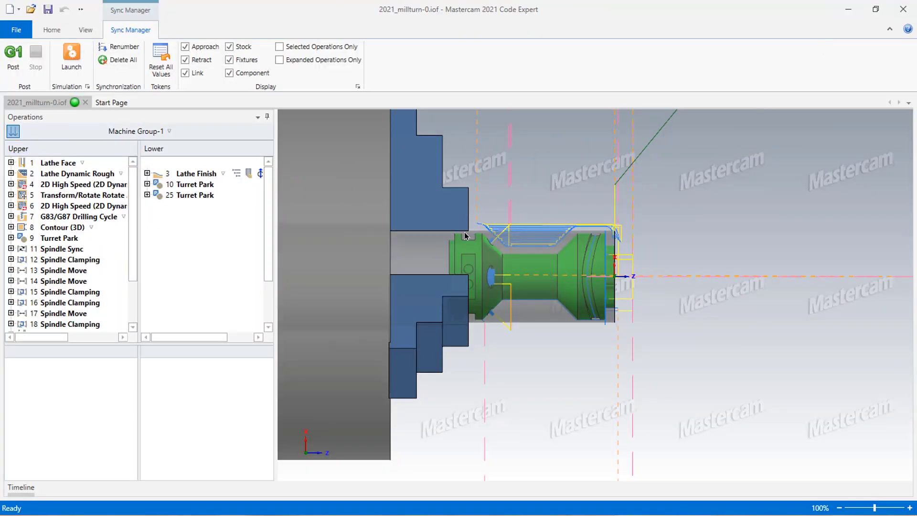
pyautogui.click(501, 242)
pyautogui.hotkey('alt', 'Tab')
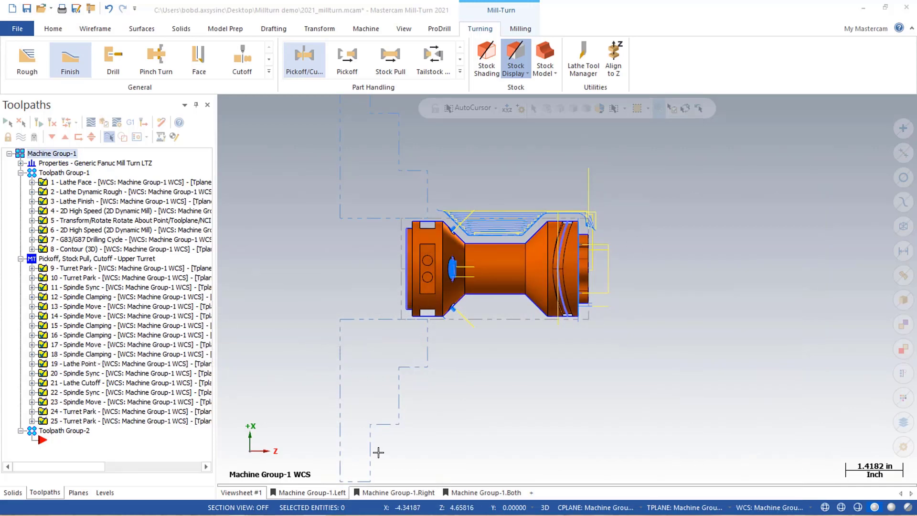
pyautogui.click(411, 496)
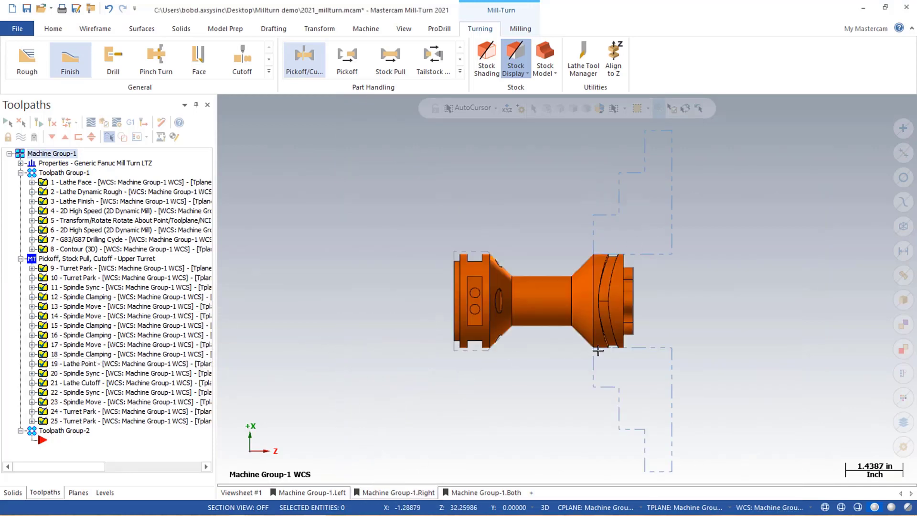